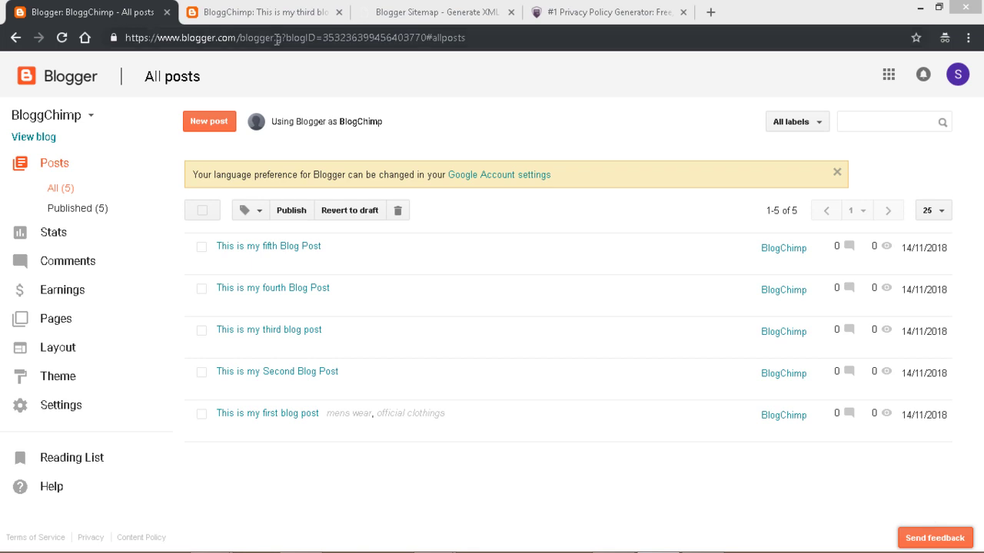
Step: Start a new blank page from the blog's Pages list
left_click(71, 323)
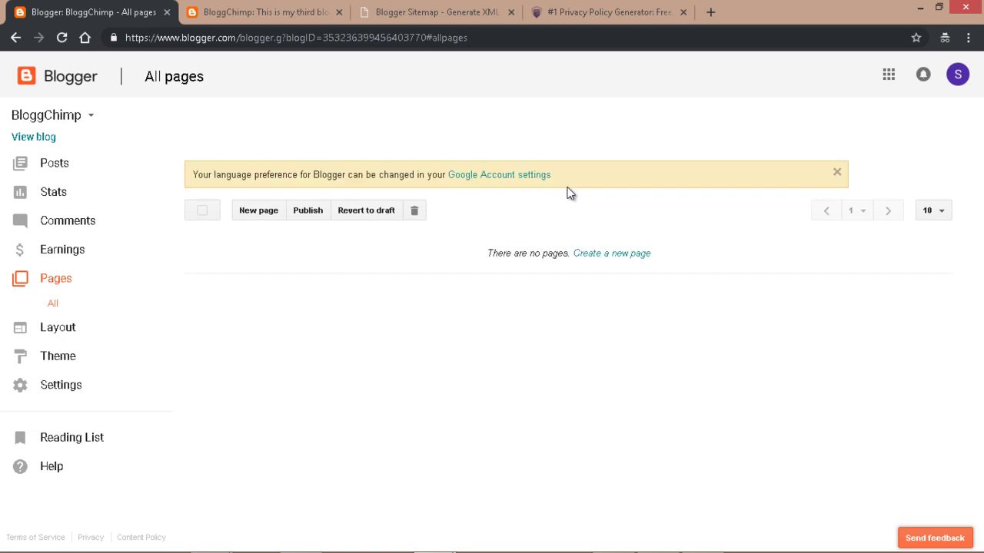
left_click(274, 219)
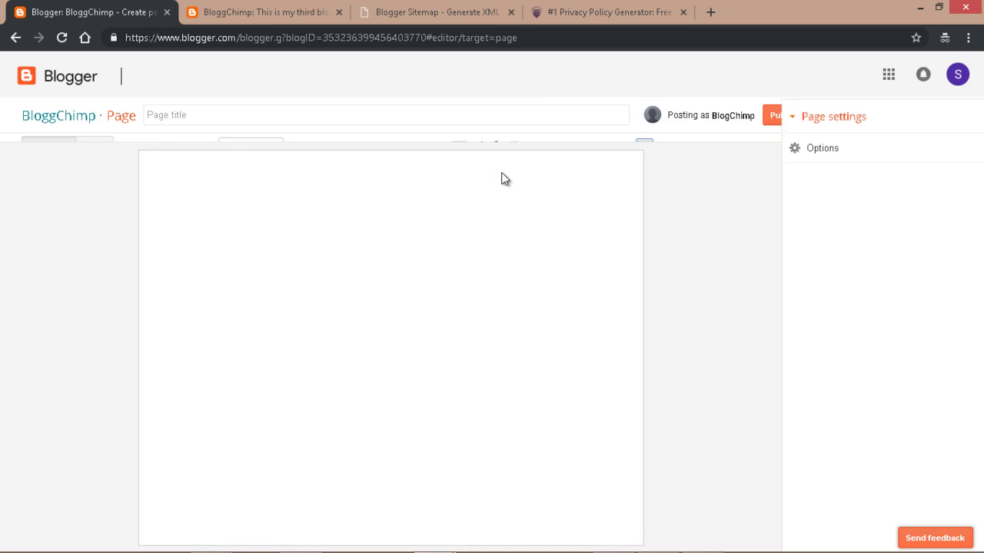
Step: Title the page 'About Us' and clear the wrongly pasted code from its body
left_click(452, 115)
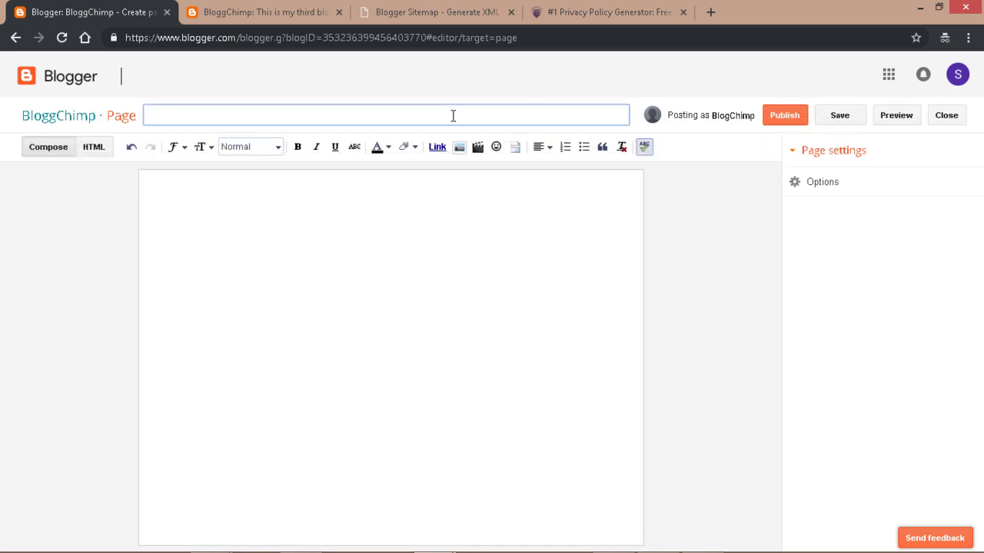
type("About ")
type("Us")
left_click(547, 229)
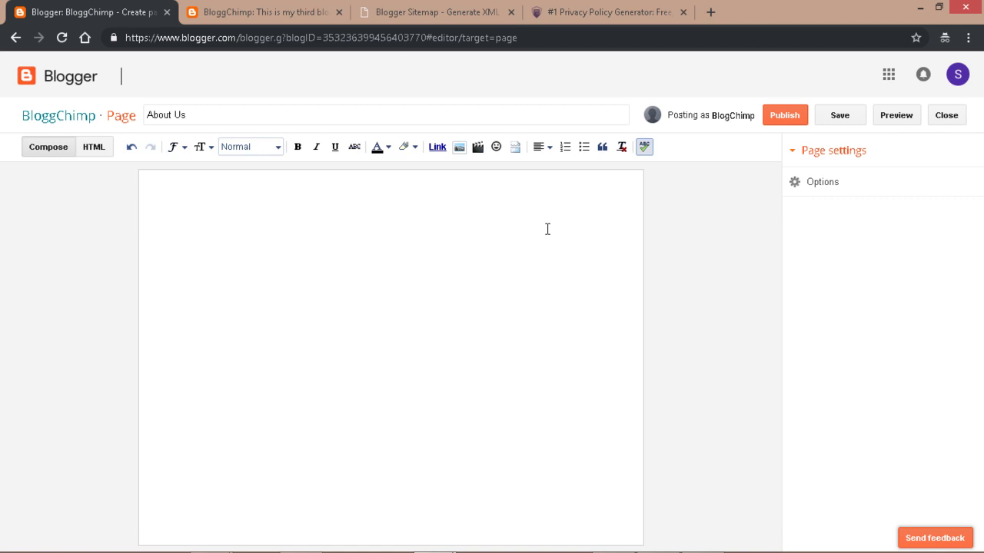
key("ctrl+v")
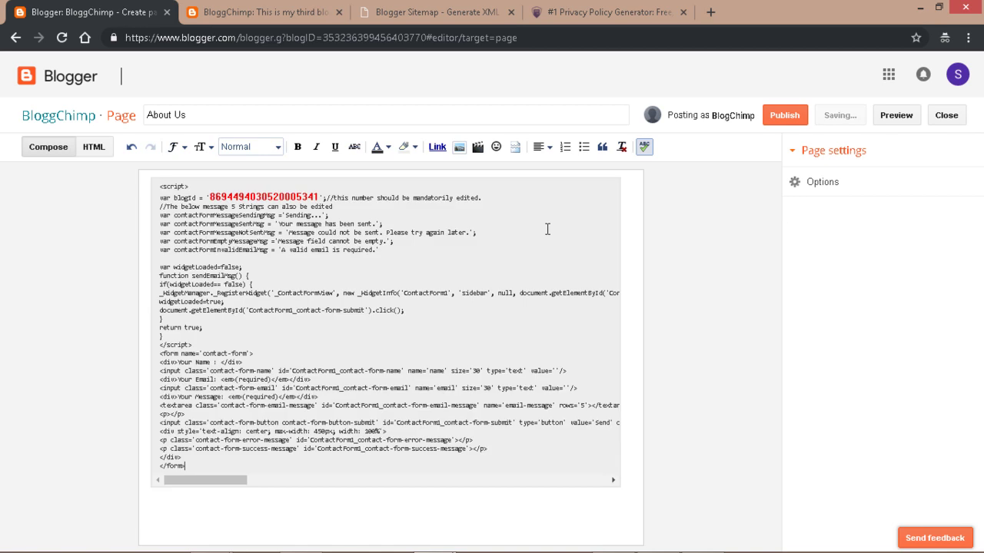
key("ctrl+a")
key("Delete")
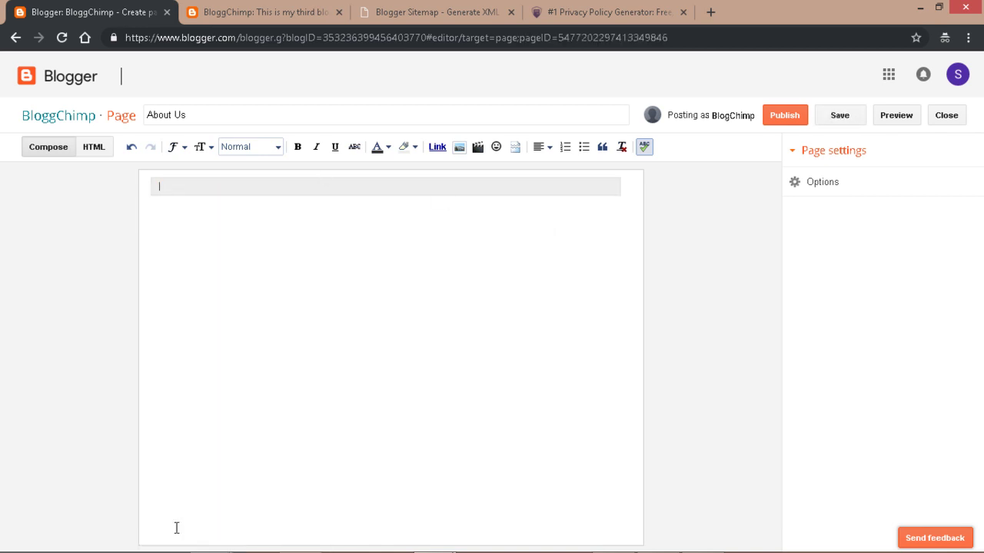
Step: Copy the lorem ipsum text from the other document and return to the Blogger editor
left_click(301, 540)
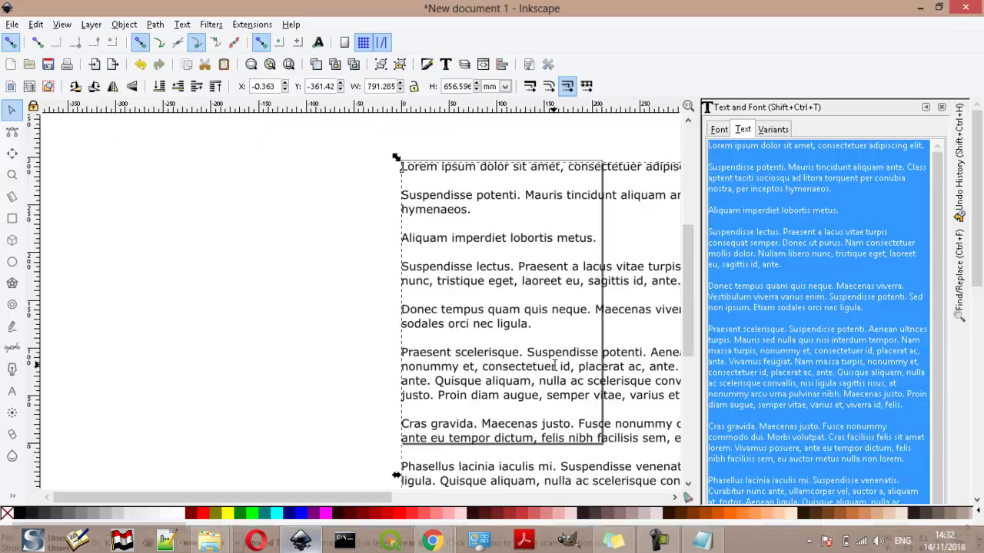
left_click(793, 231)
key("ctrl+a")
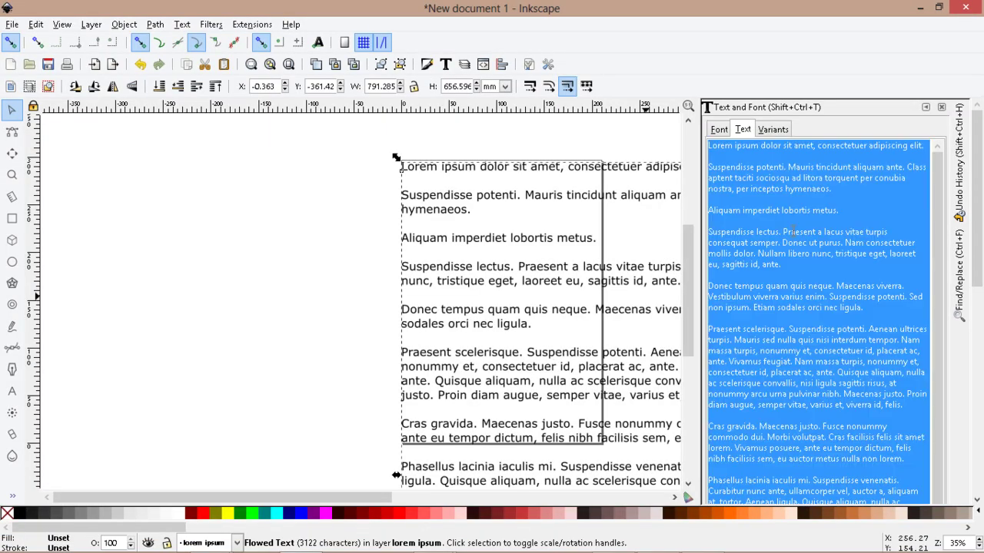
left_click(920, 8)
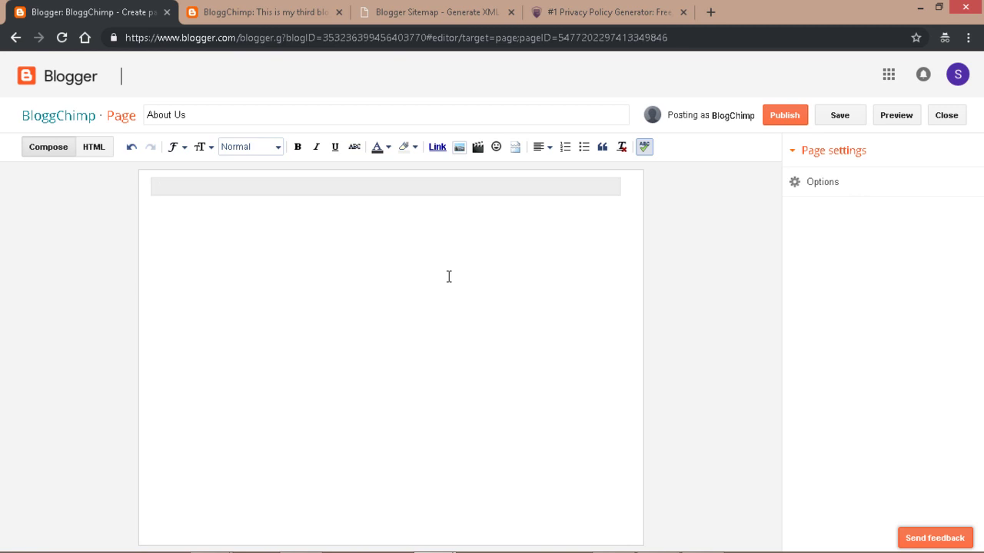
Step: Paste the lorem ipsum paragraphs into the About Us body and bring up its page options
key("ctrl+a")
key("BackSpace")
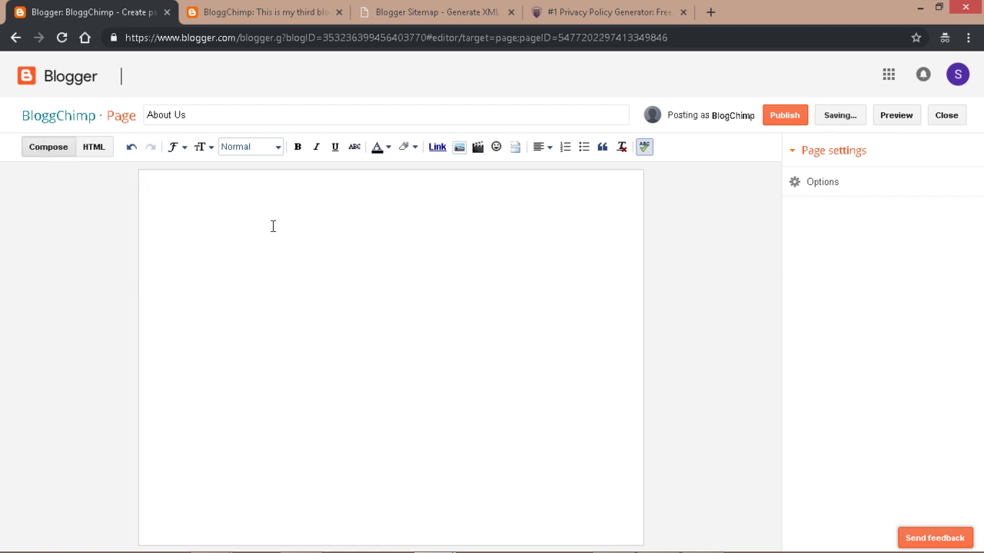
key("ctrl+v")
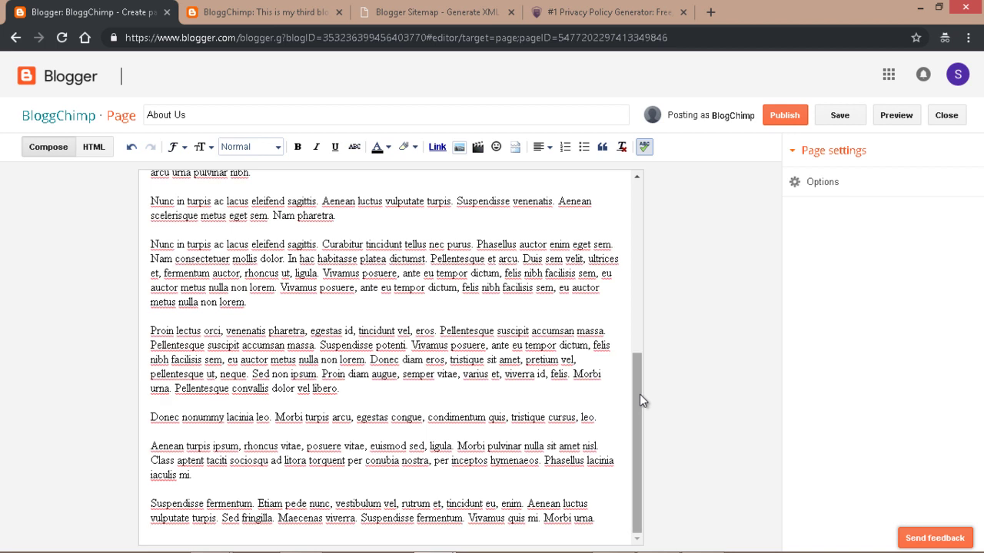
left_click_drag(639, 395, 638, 179)
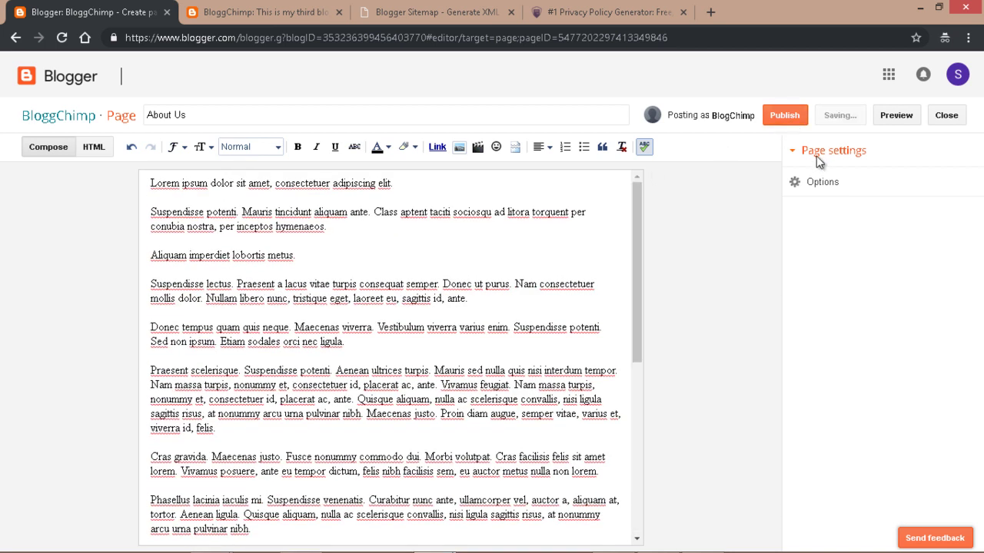
left_click(819, 191)
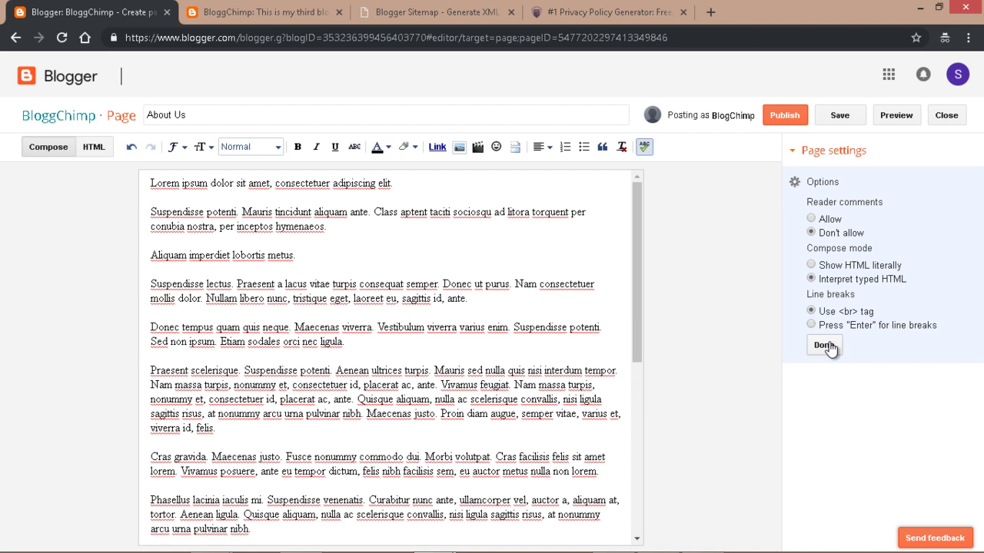
Step: Confirm reader comments as Don't allow and publish the About Us page
left_click(826, 345)
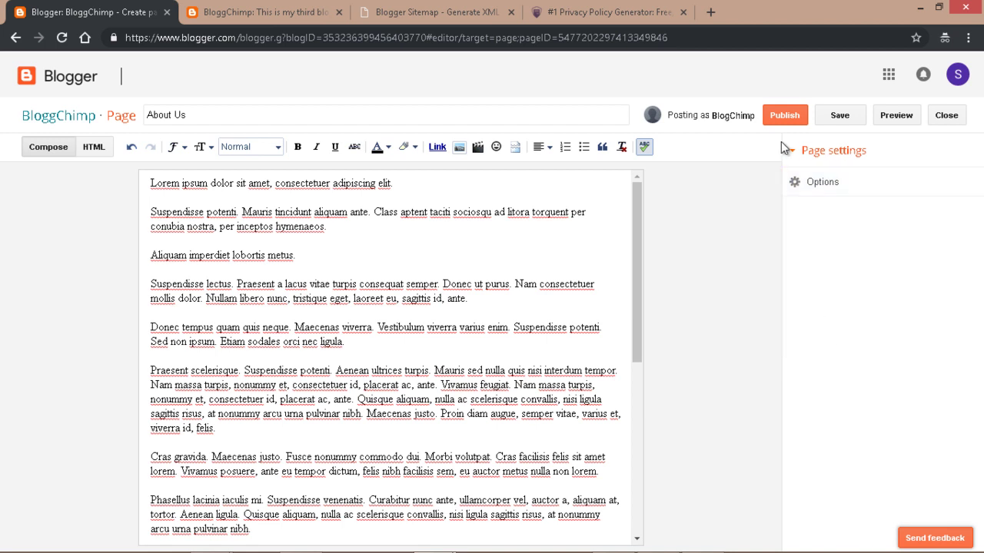
left_click(811, 182)
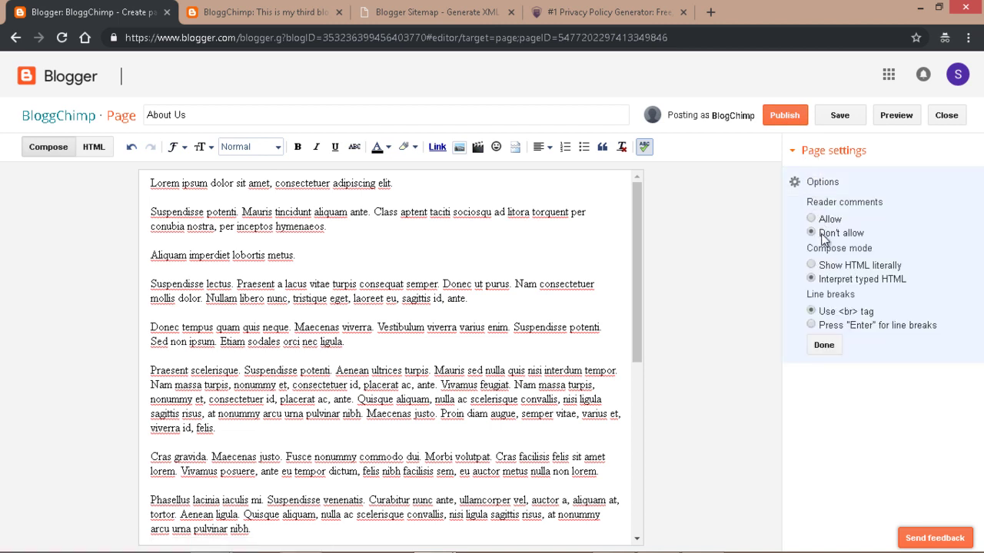
left_click(827, 346)
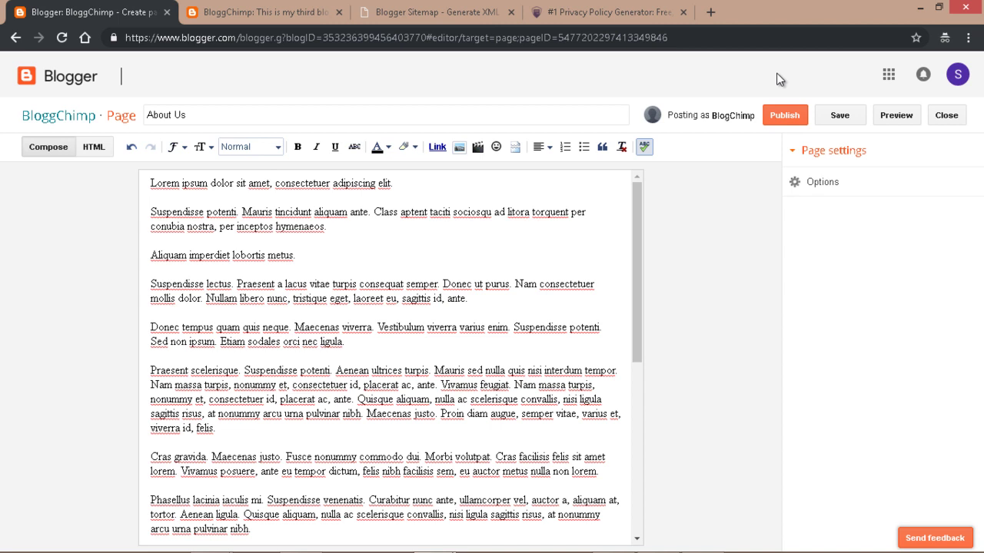
left_click(792, 117)
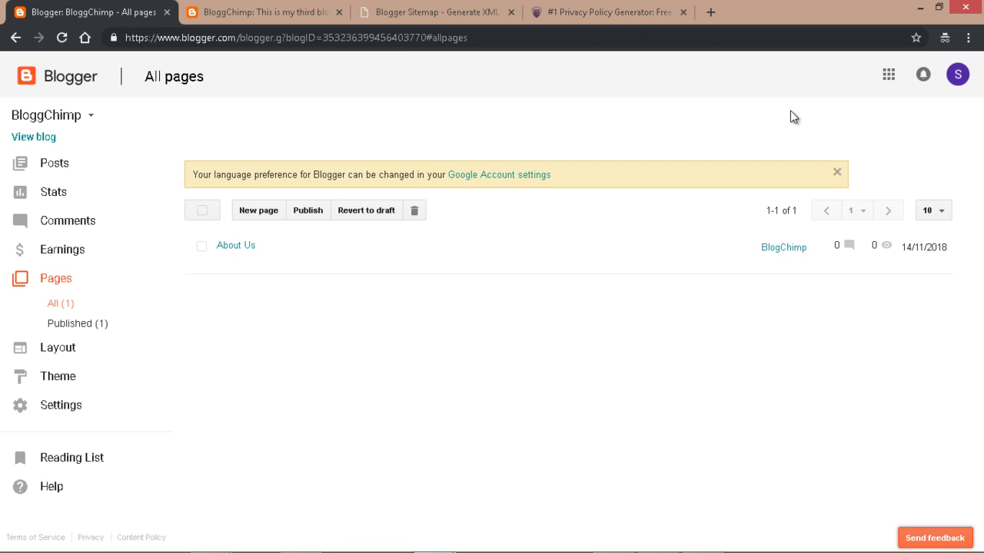
Step: Begin another blank page with the cursor in its title field
left_click(259, 211)
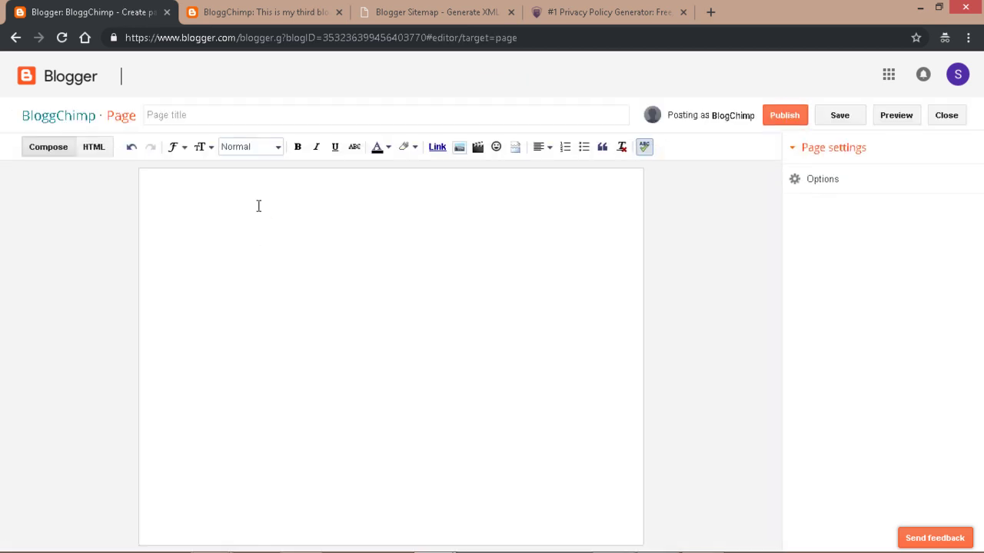
left_click(299, 123)
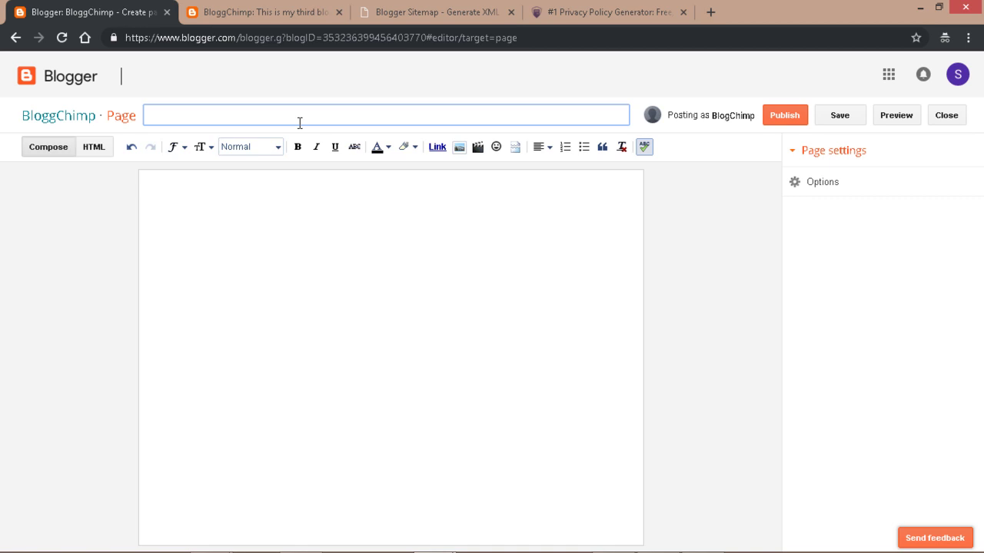
Step: Go to the PrivacyPolicies.com generator tab and select its web address
left_click(462, 9)
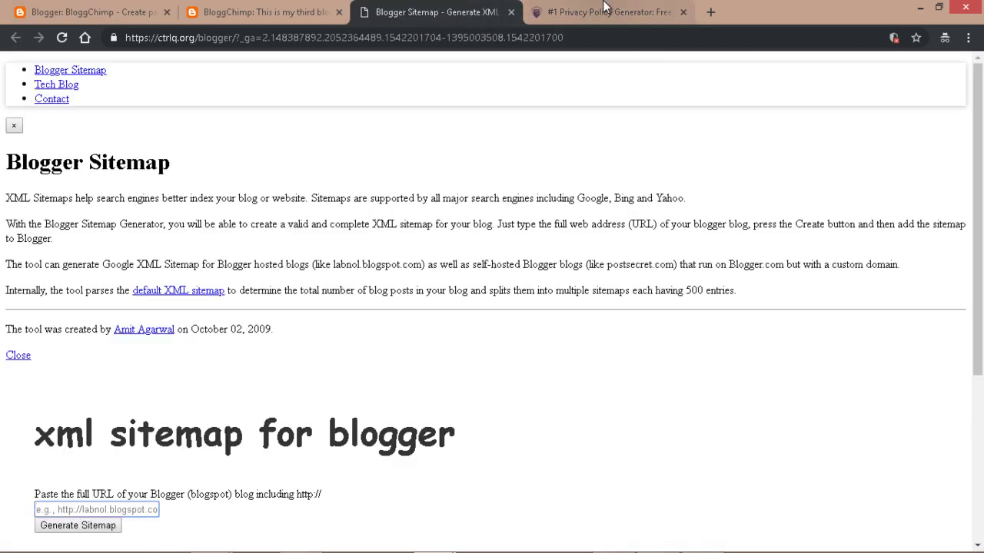
left_click(604, 10)
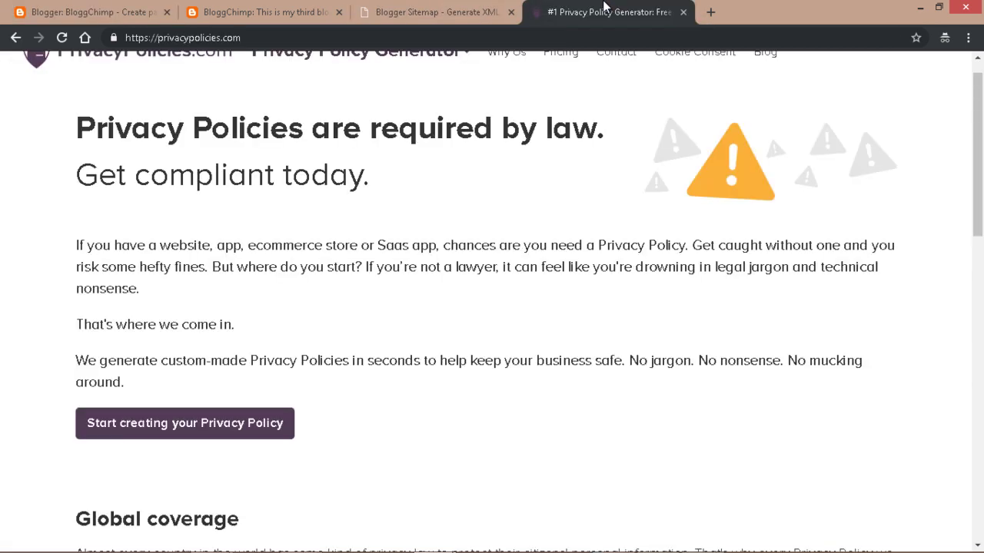
left_click(561, 34)
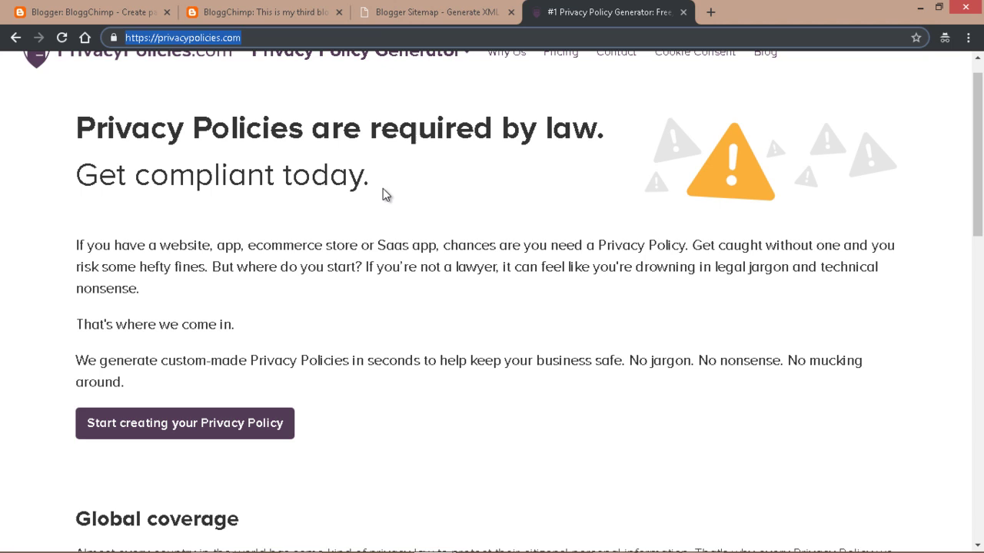
Step: Start a free policy for a Website, owned by an individual, working from Nigeria
left_click(244, 426)
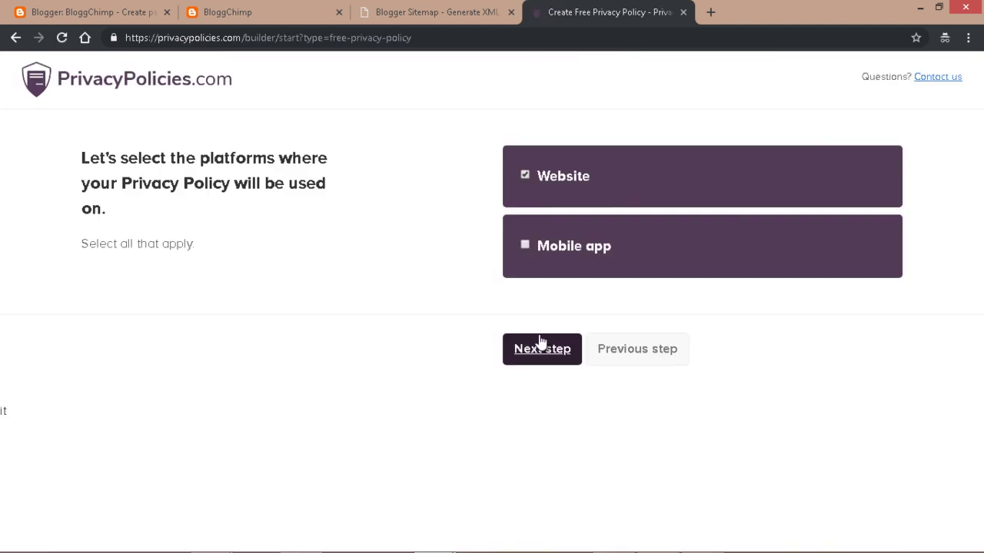
left_click(542, 348)
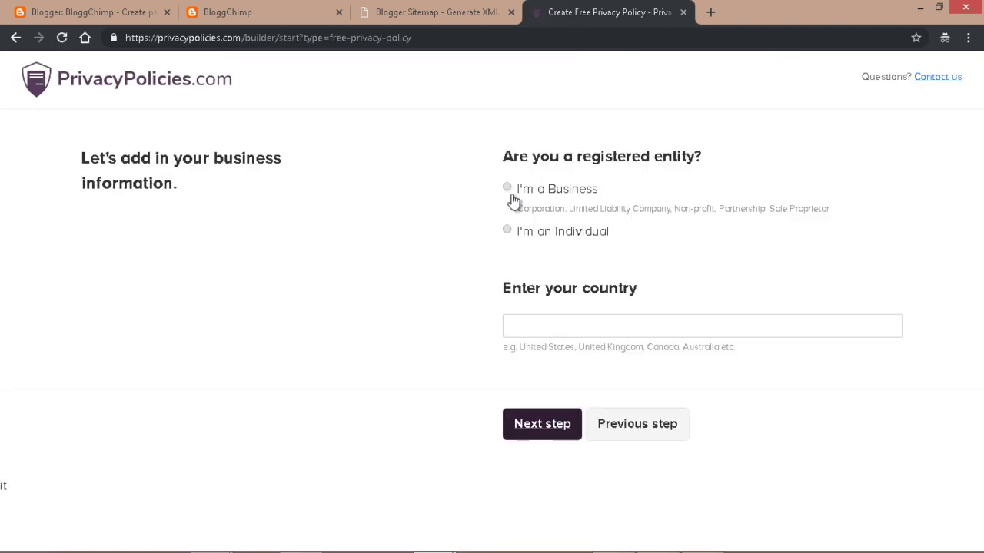
left_click(508, 229)
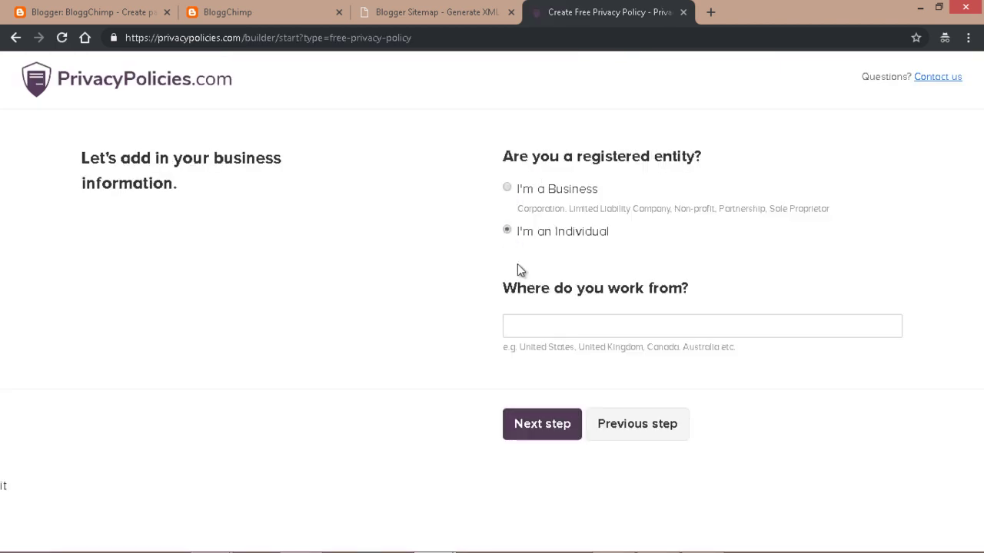
left_click(545, 325)
type("N")
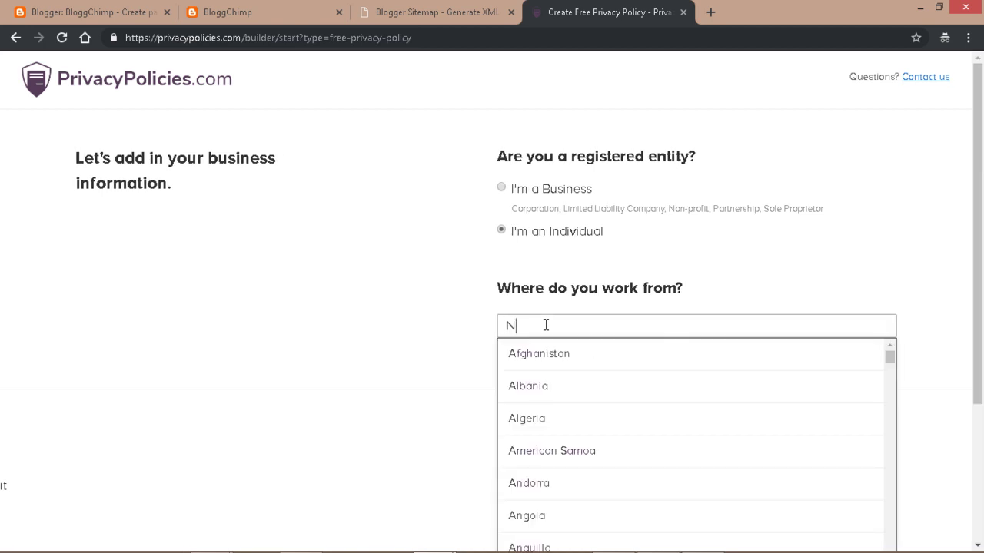
type("igeria")
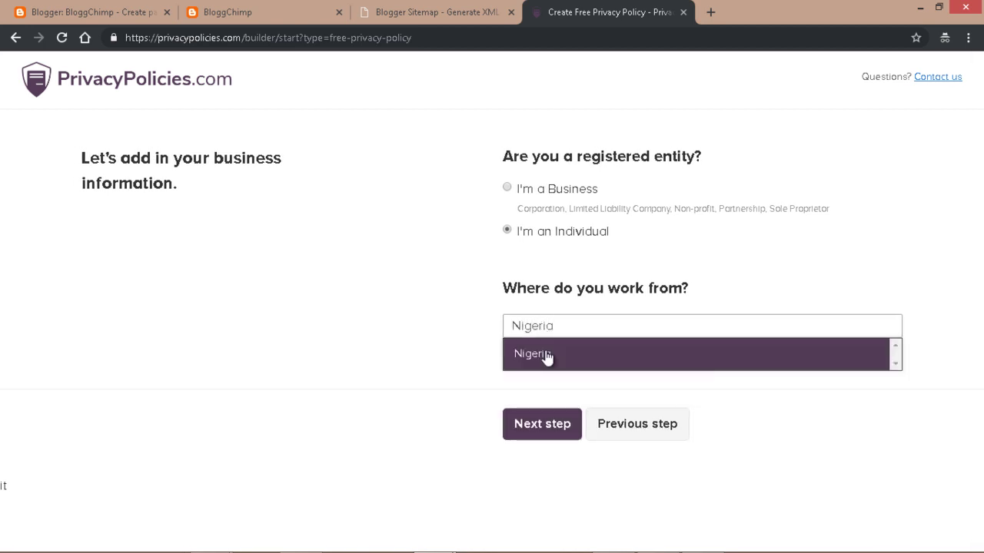
left_click(545, 352)
left_click(559, 433)
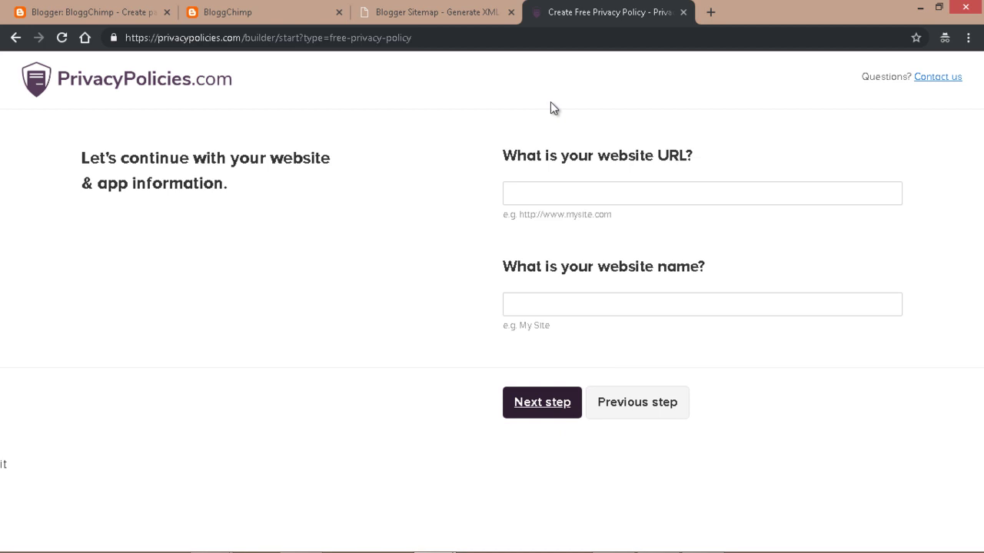
Step: Enter the BloggChimp blog's URL, copied from its tab, and the site name 'BloggChimp'
left_click(255, 9)
left_click(284, 37)
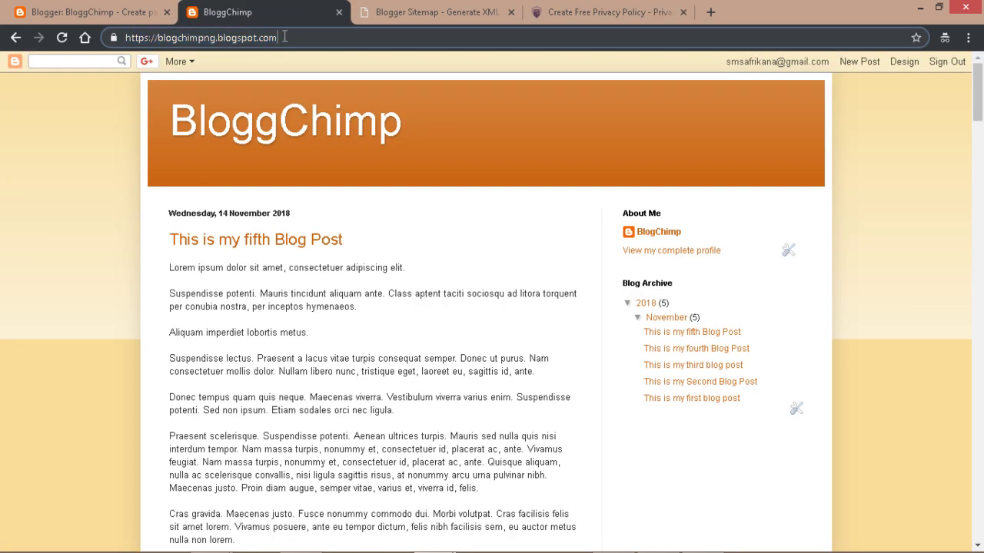
key("ctrl+a")
left_click(584, 12)
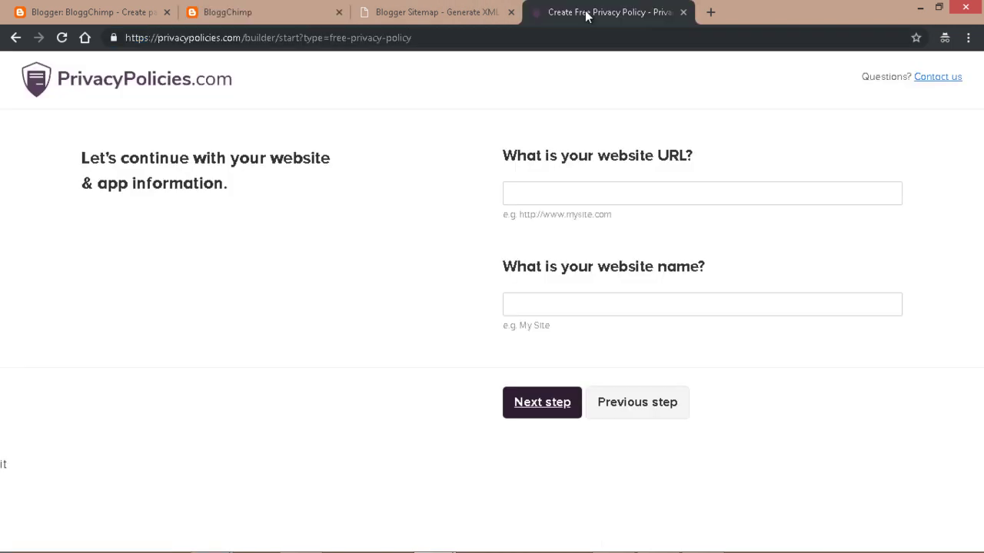
left_click(646, 189)
type("https://blogchimpng.blogspot.com/")
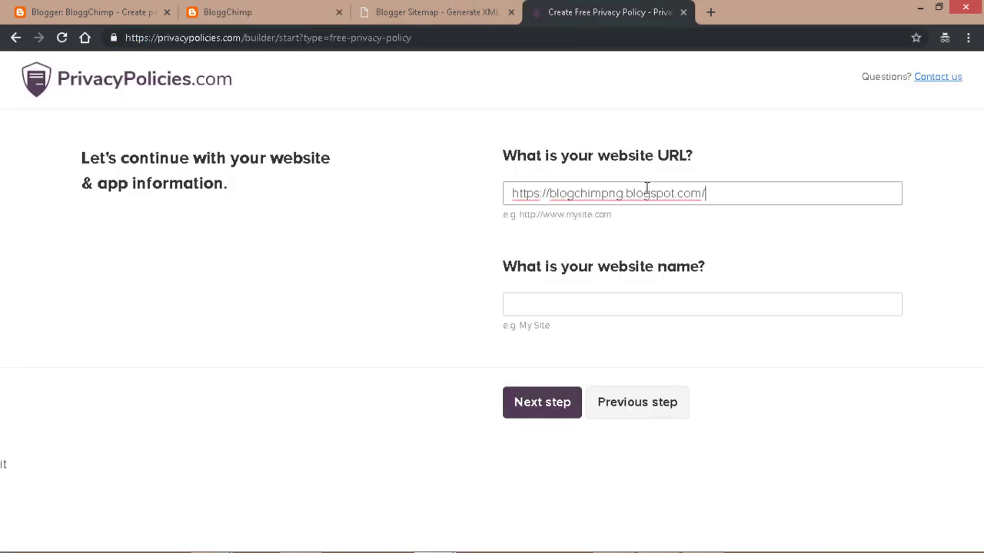
left_click(652, 301)
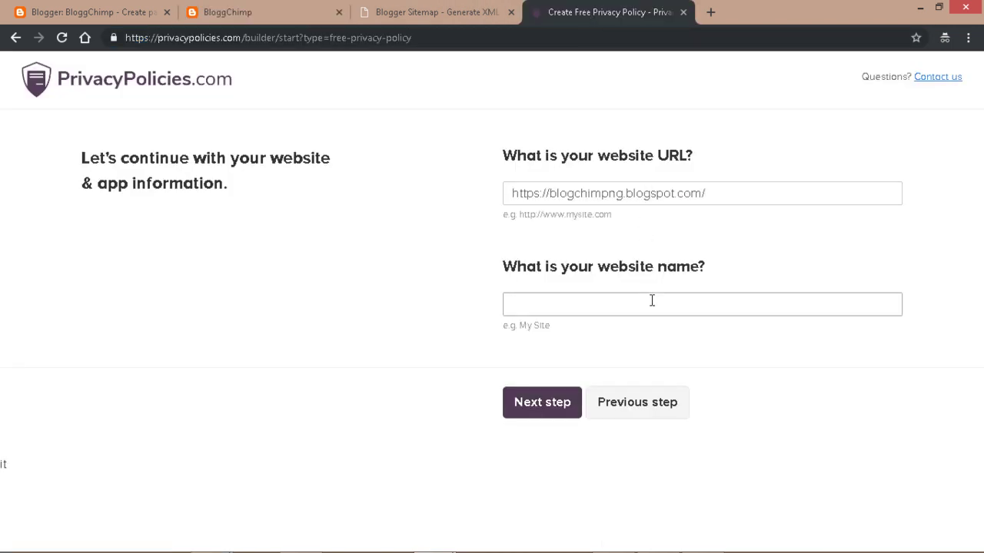
type("Blogg")
type("Chimp")
left_click(565, 403)
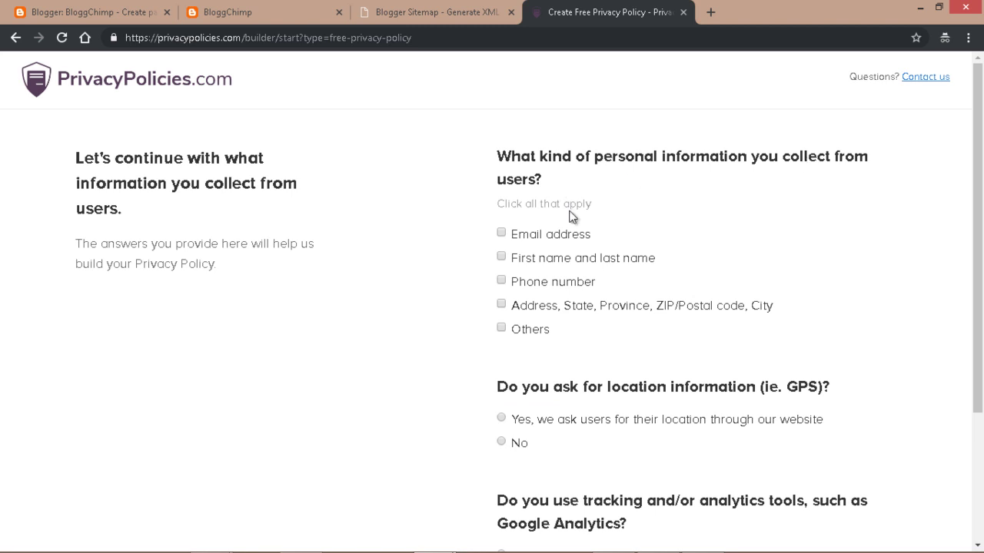
Step: Answer: email addresses collected and emailed, no location, analytics used via Google Analytics
left_click(515, 236)
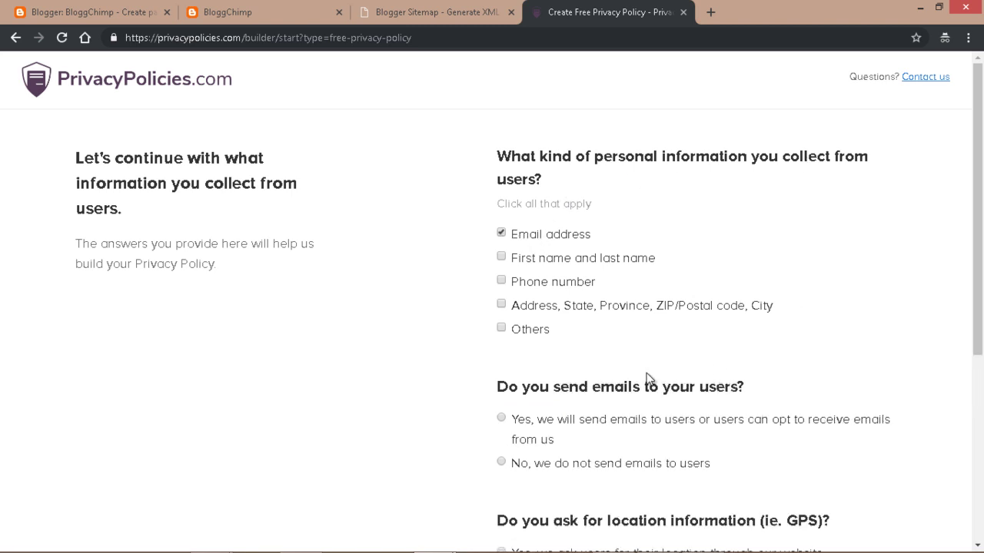
left_click(501, 419)
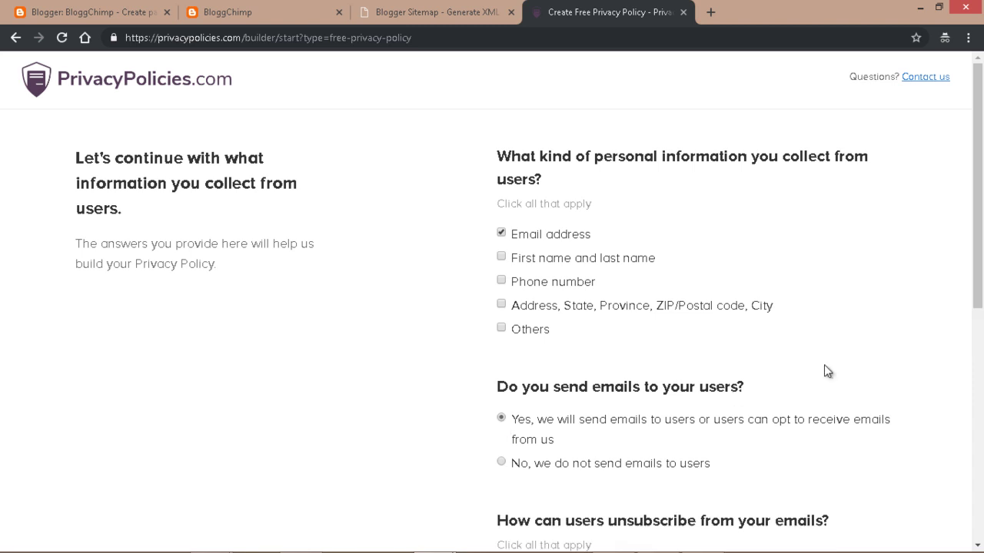
scroll(977, 354, "down", 2)
scroll(981, 354, "down", 2)
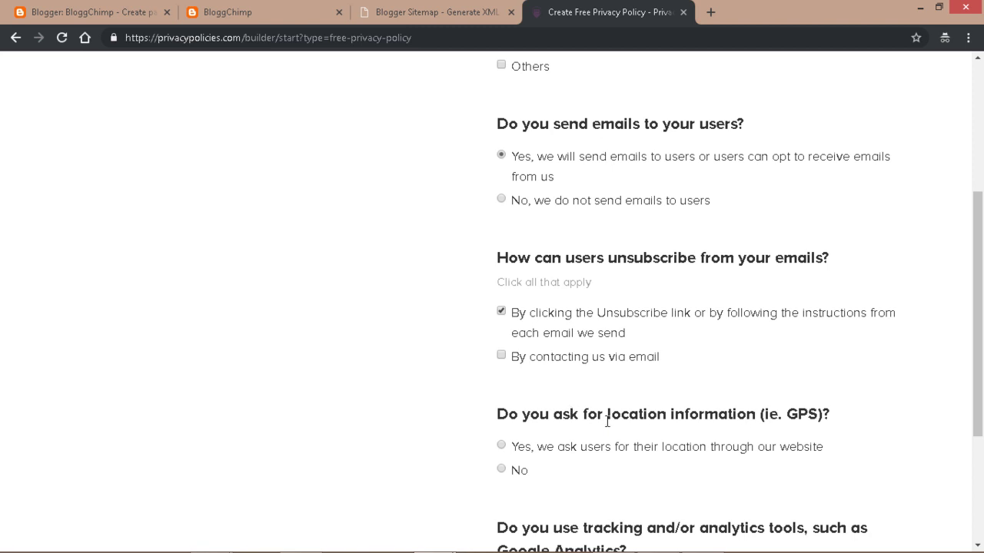
left_click(502, 469)
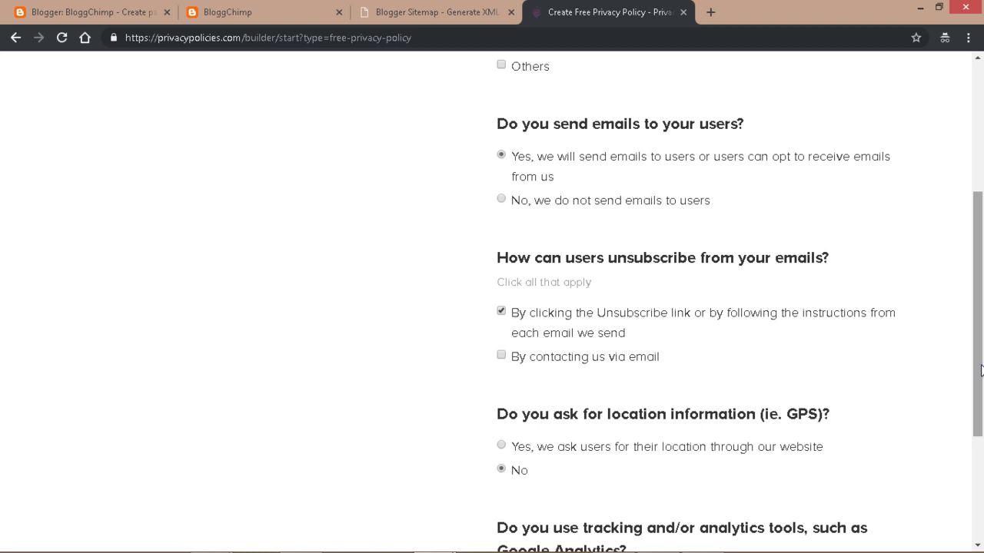
left_click_drag(979, 371, 982, 469)
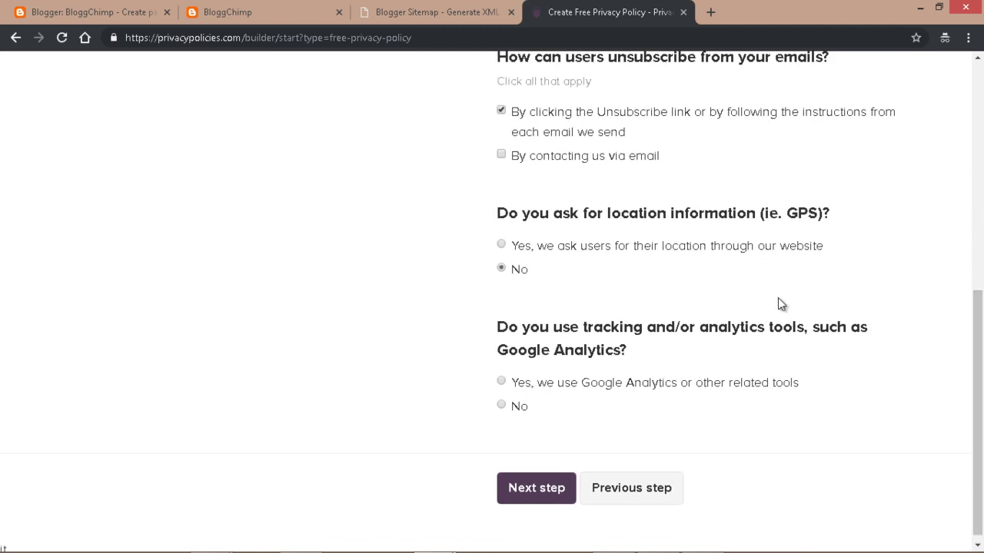
left_click(501, 383)
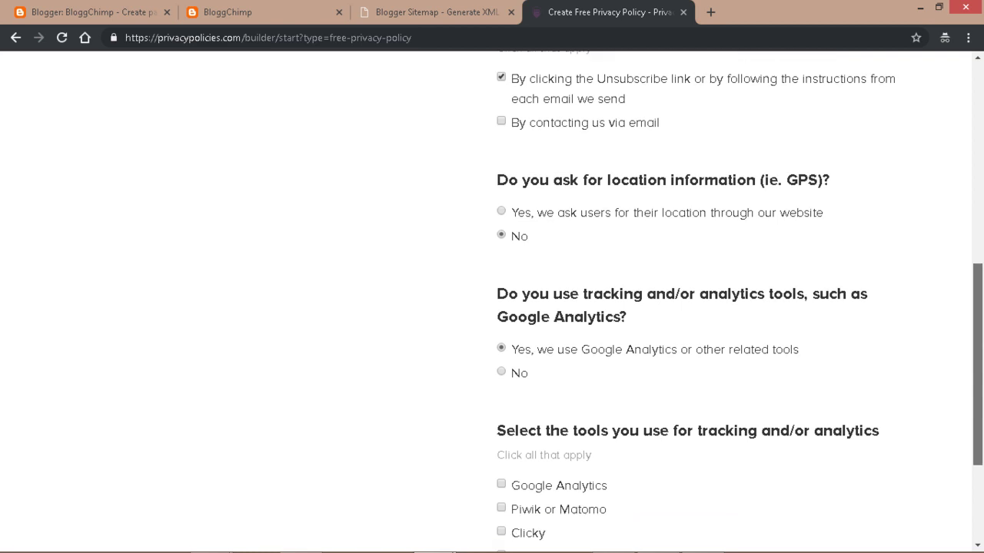
left_click_drag(981, 359, 982, 448)
left_click(501, 303)
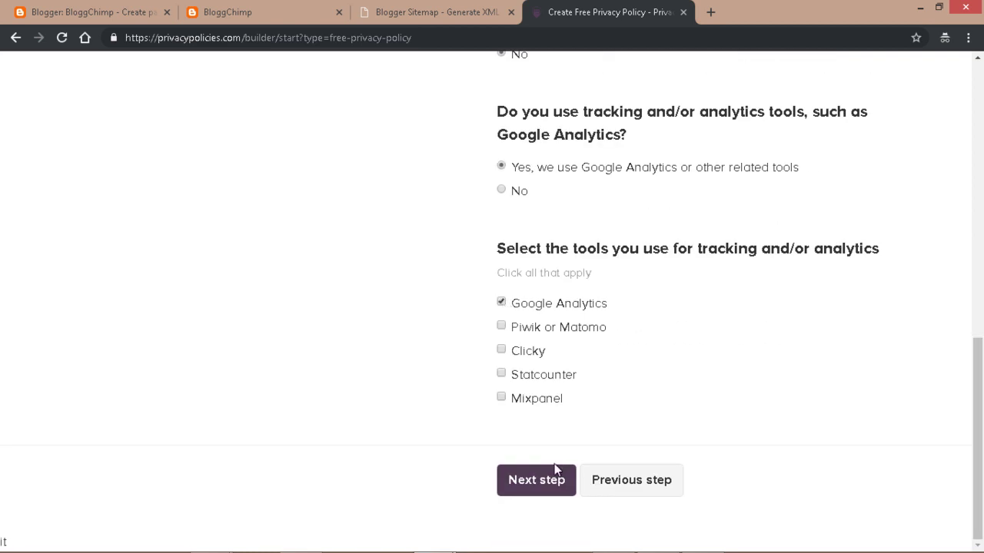
left_click(555, 477)
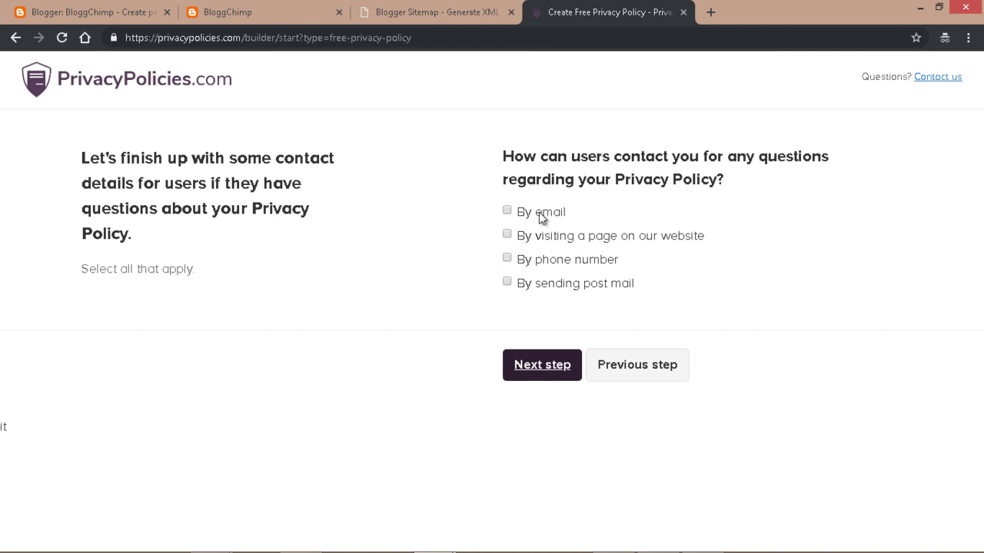
Step: Choose email as the contact method and enter the contact e-mail address
left_click(507, 210)
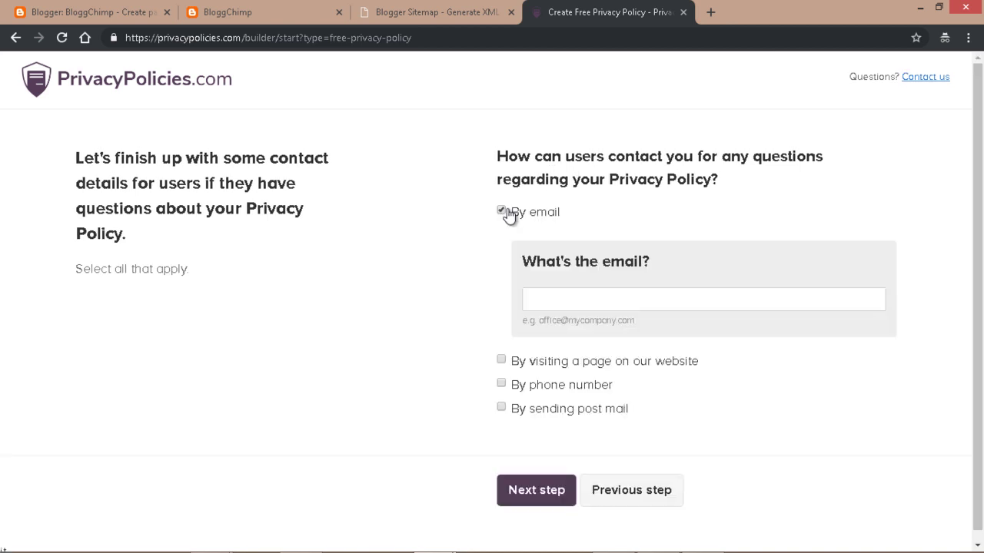
left_click(587, 299)
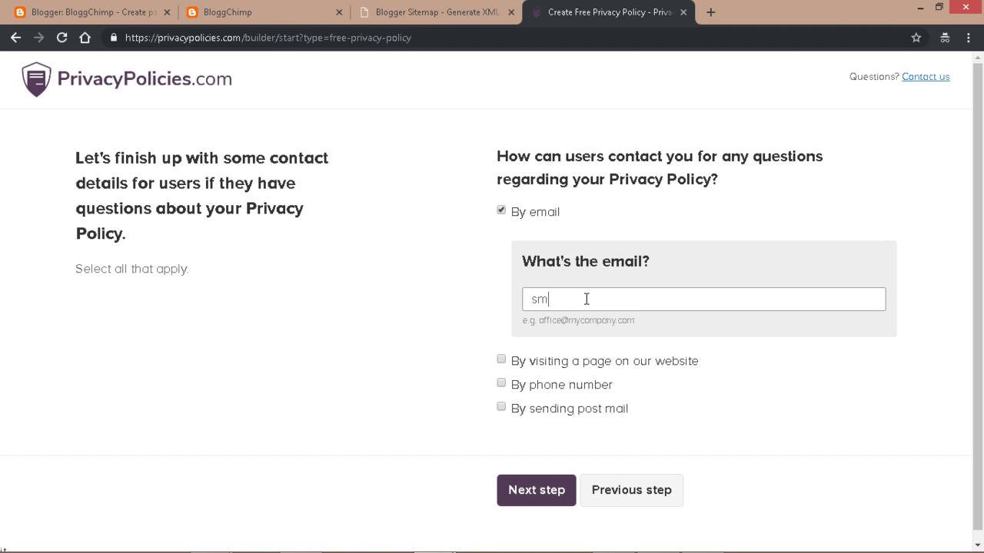
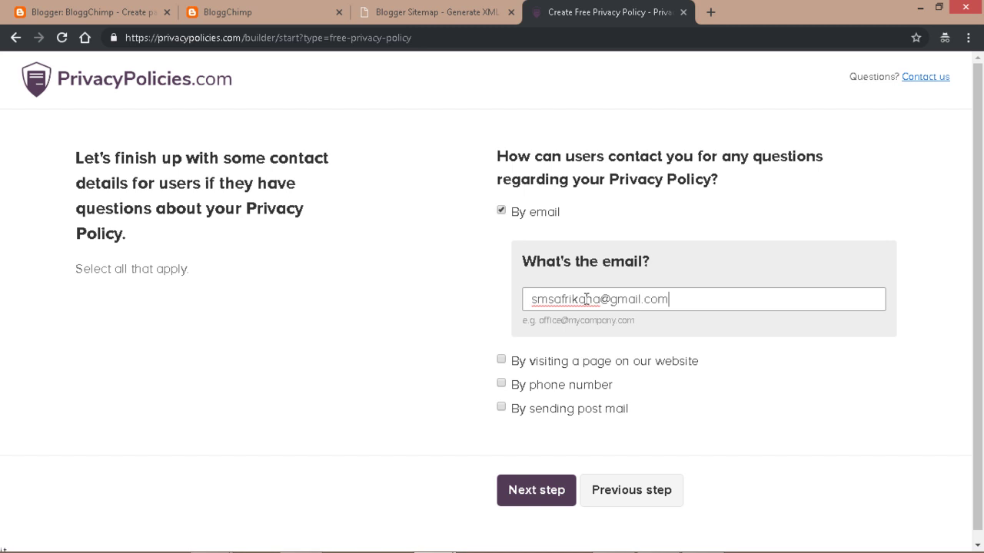
left_click(547, 498)
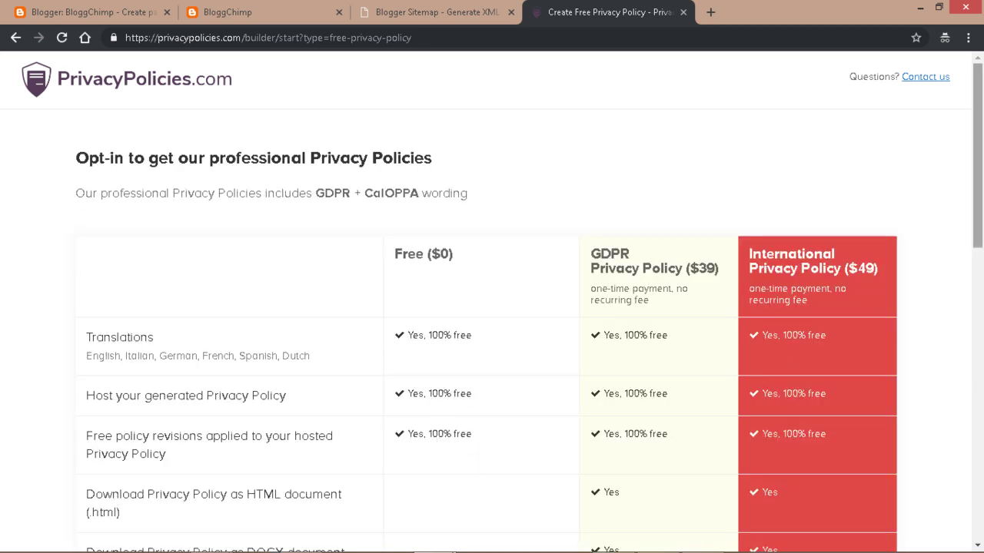
Step: Pick the Free Privacy Policy, enter the delivery e-mail address and create the policy
left_click_drag(977, 230, 979, 530)
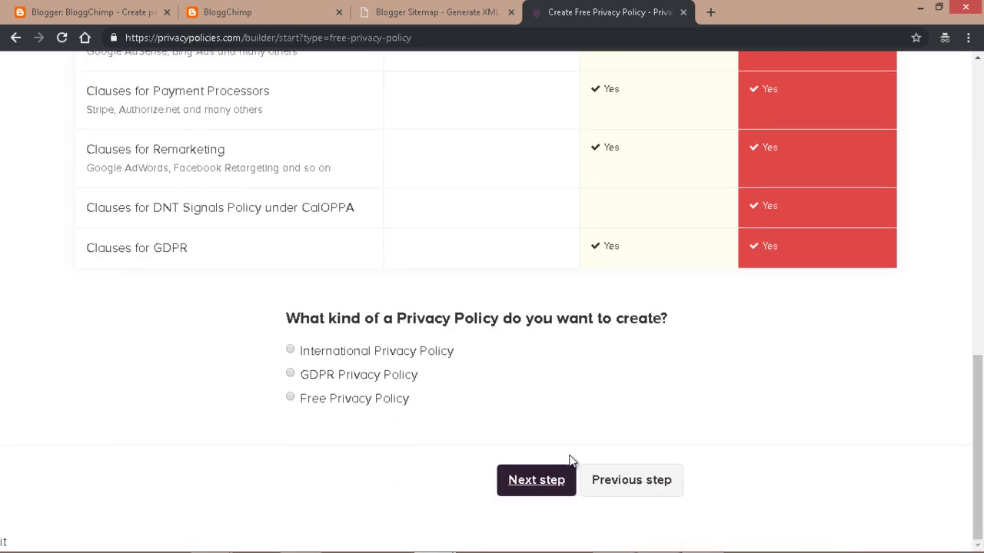
left_click(357, 406)
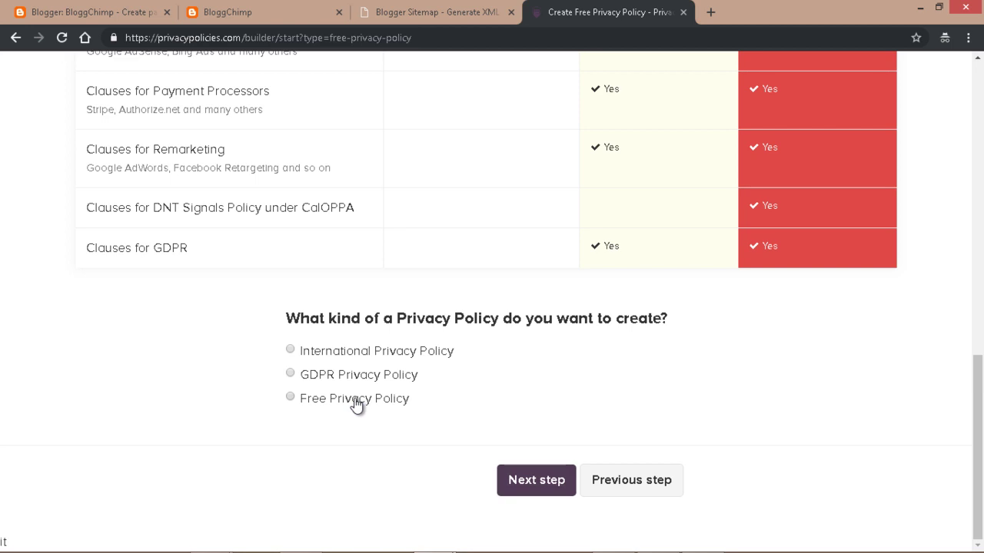
left_click(536, 490)
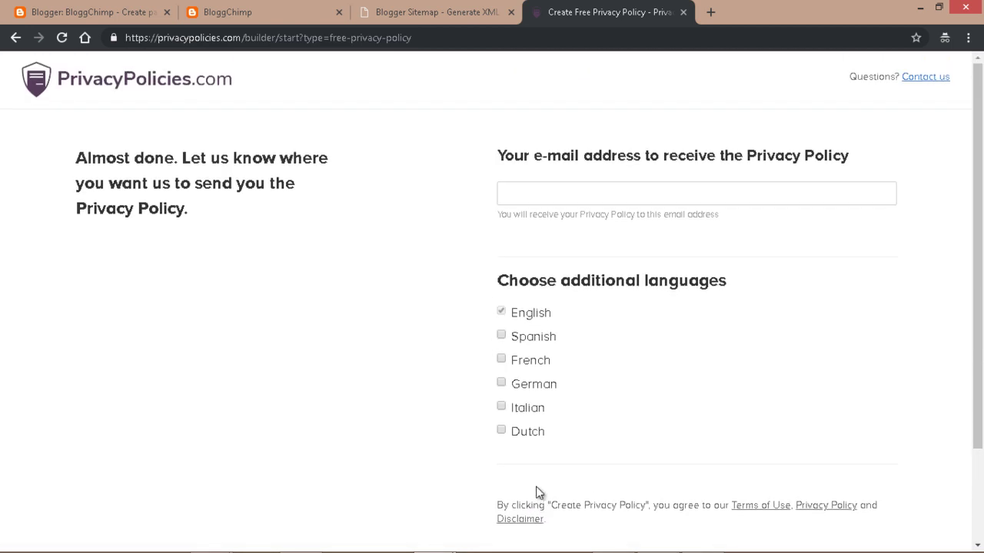
left_click(638, 185)
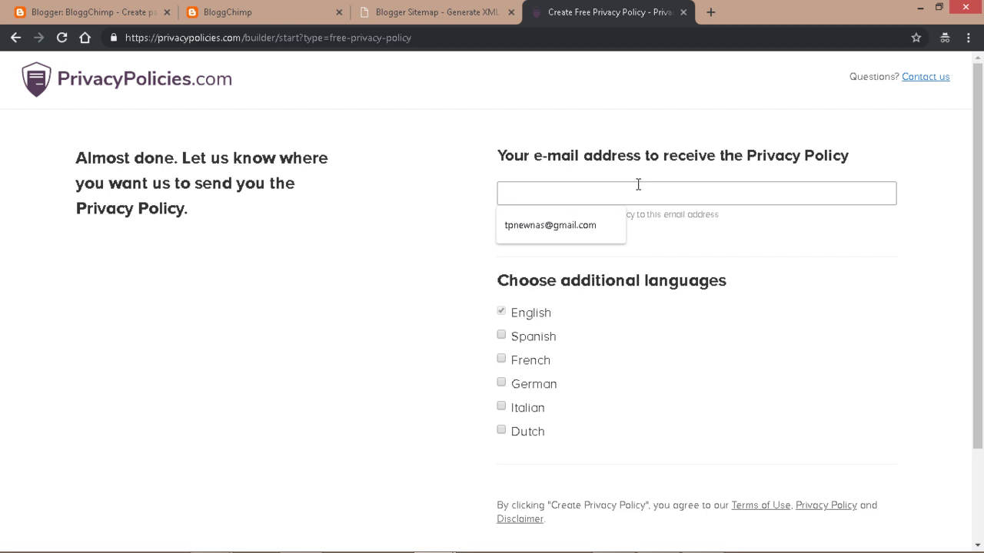
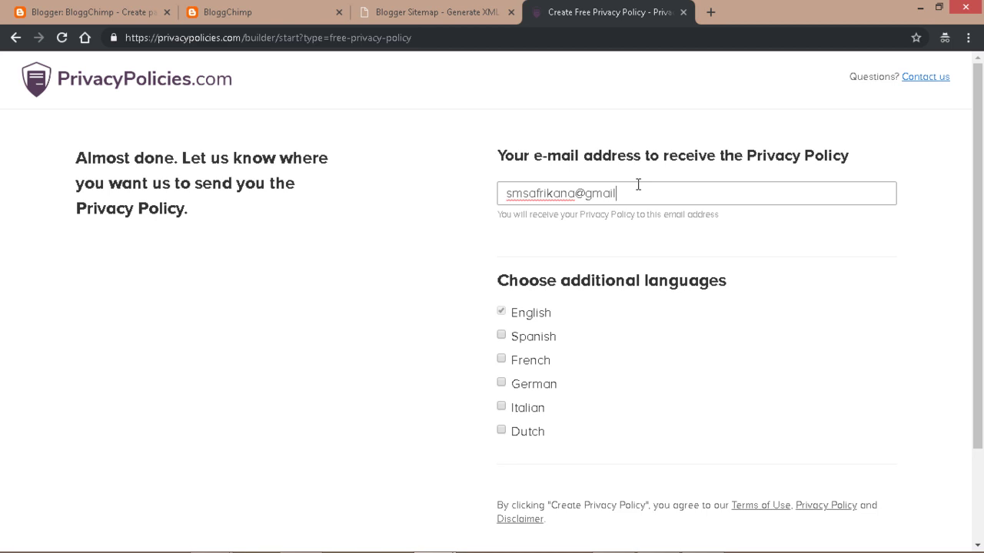
scroll(873, 269, "down", 2)
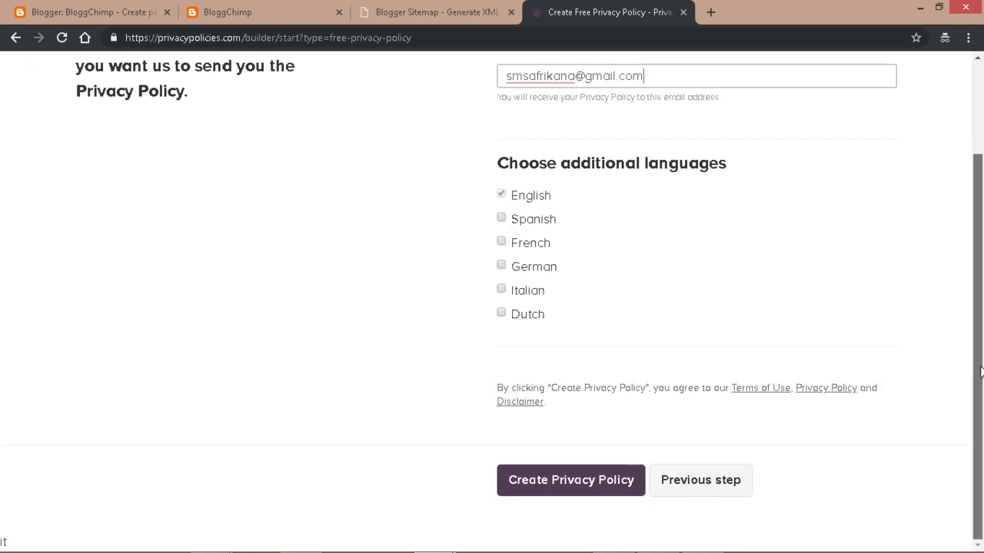
left_click(599, 480)
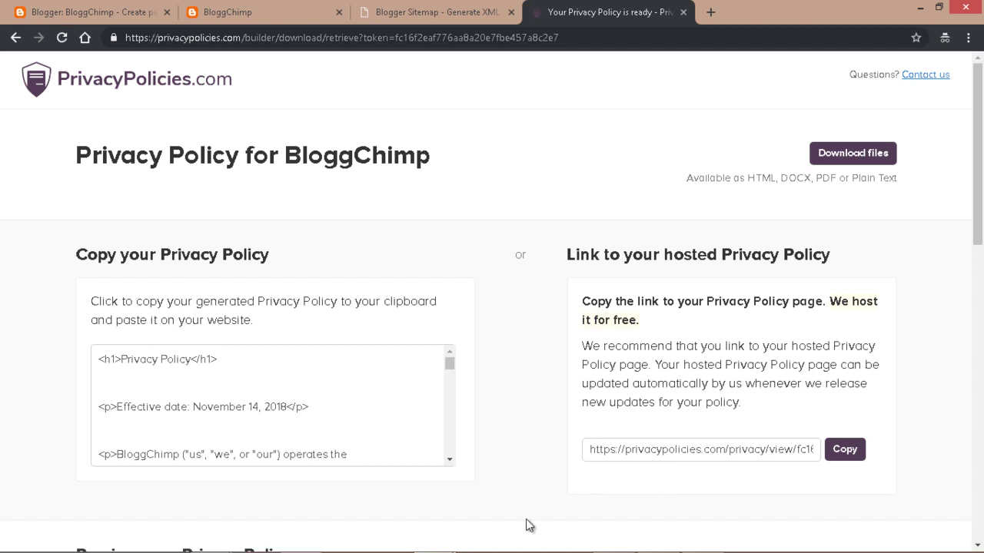
Step: Copy the generated privacy policy HTML and switch back to the Blogger Create page tab
scroll(981, 217, "down", 2)
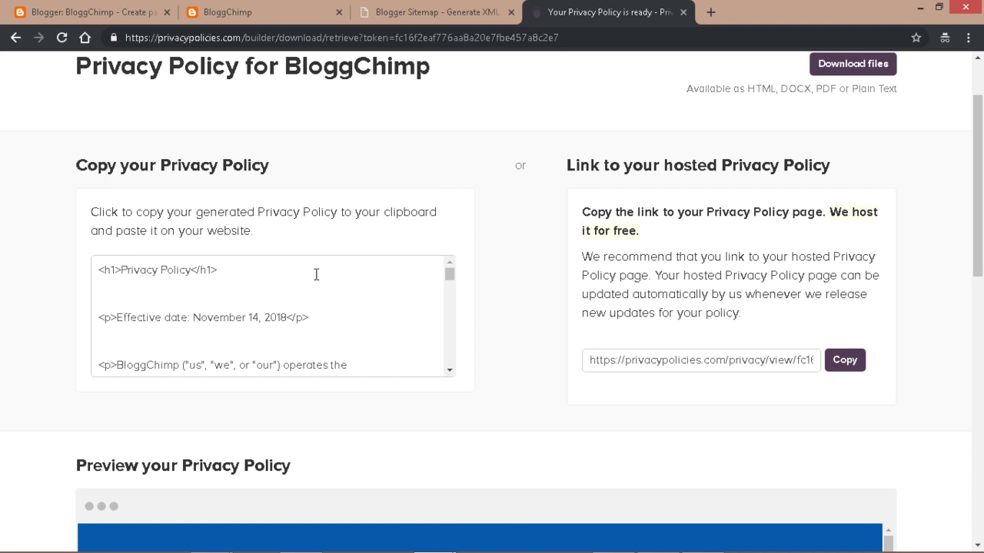
left_click(261, 273)
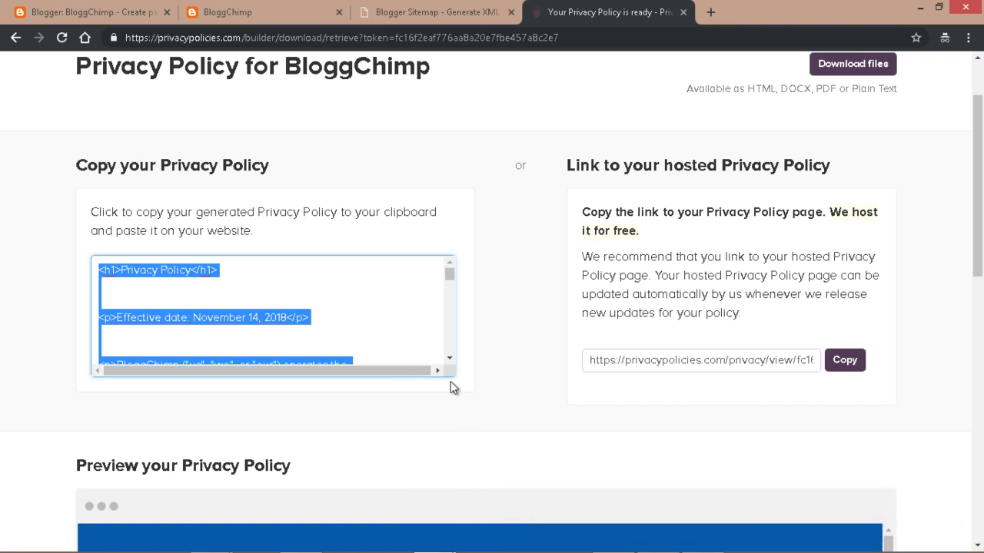
left_click(114, 8)
type("Privacy Policy")
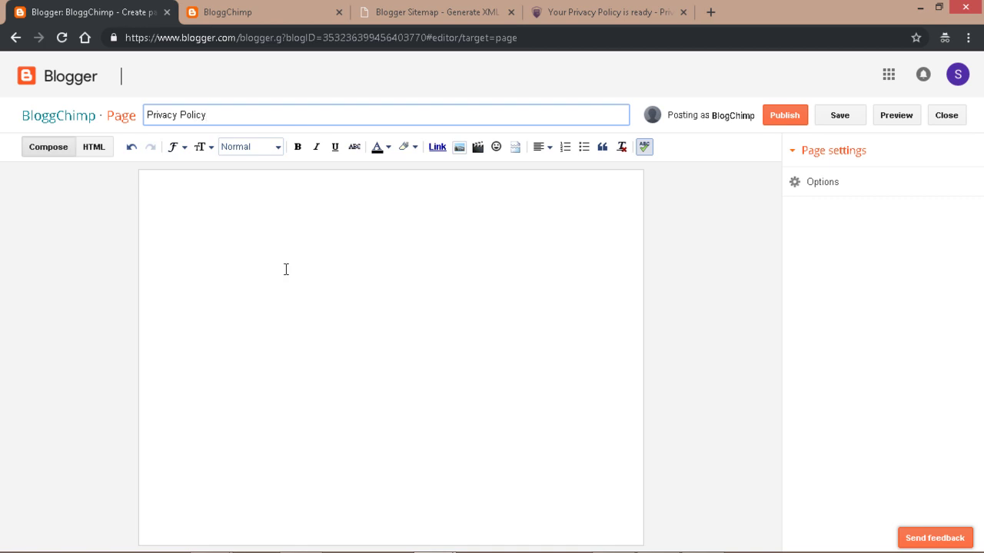
Step: Paste the generated privacy policy code into the page body in HTML mode
left_click(287, 290)
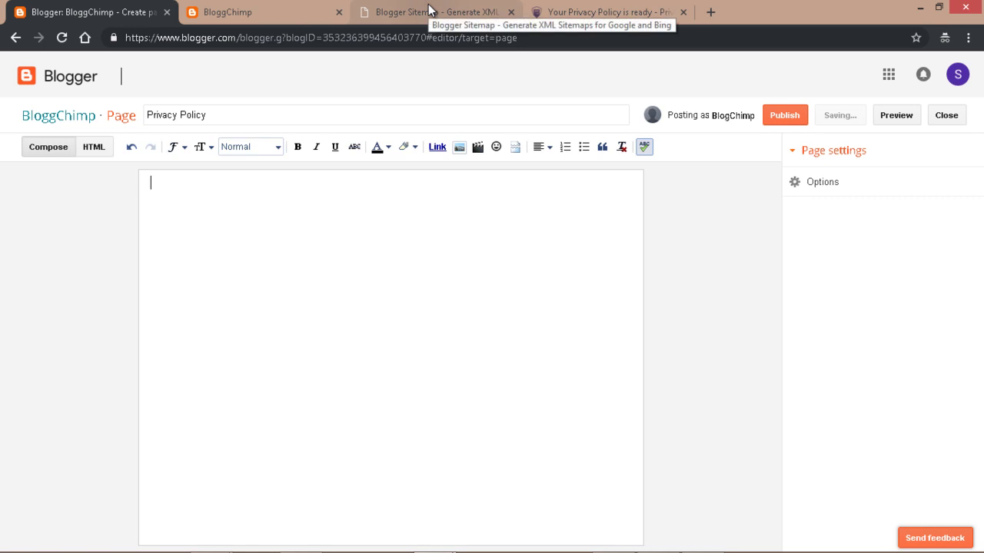
left_click(570, 9)
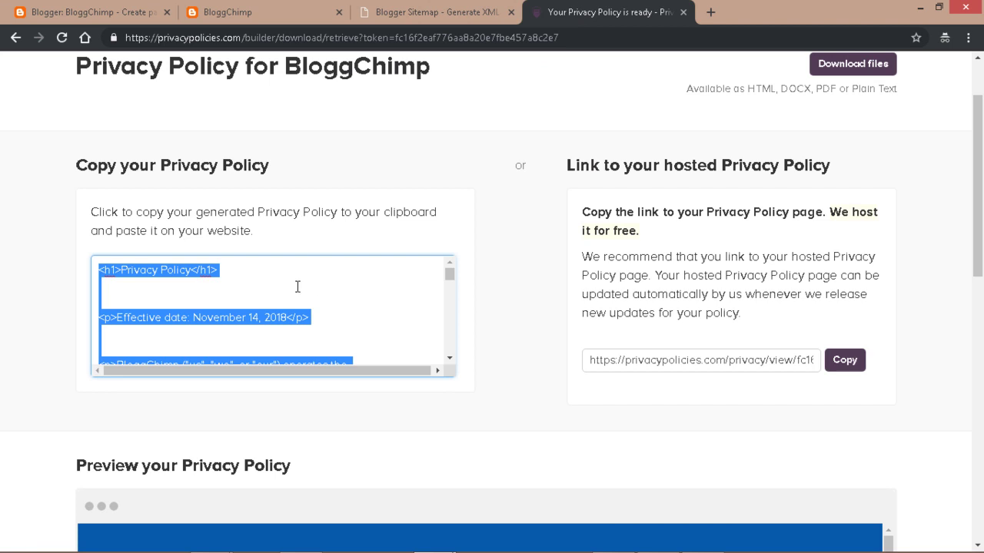
left_click(89, 11)
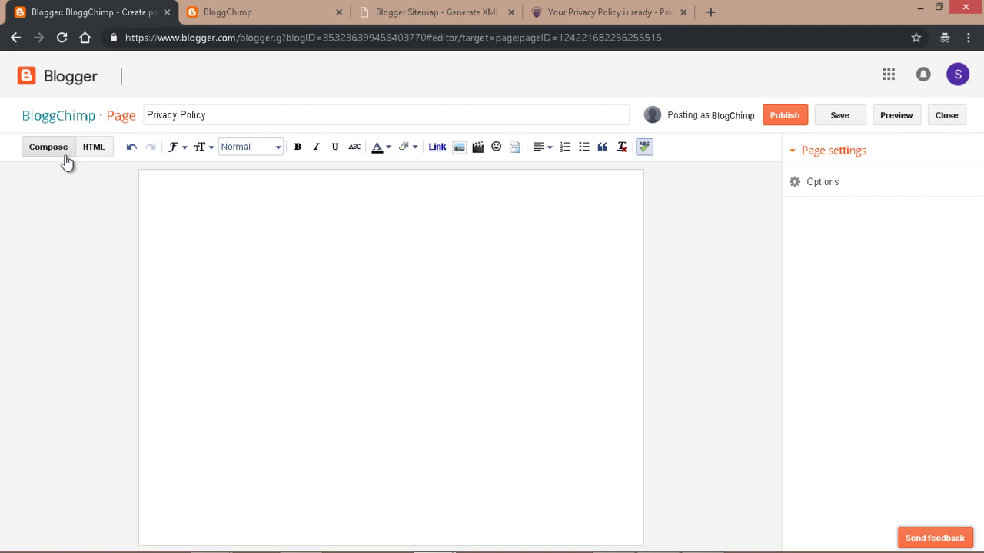
left_click(106, 149)
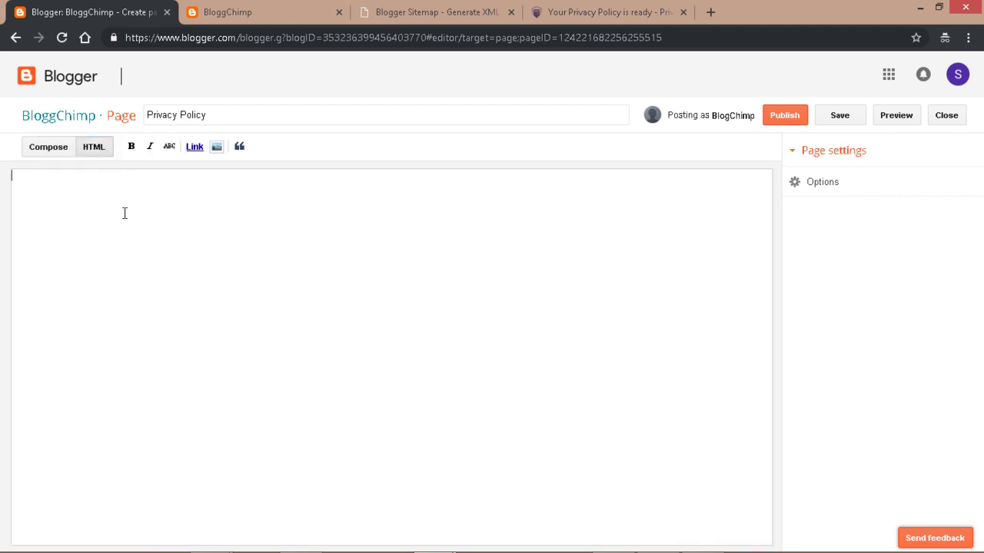
key("ctrl+v")
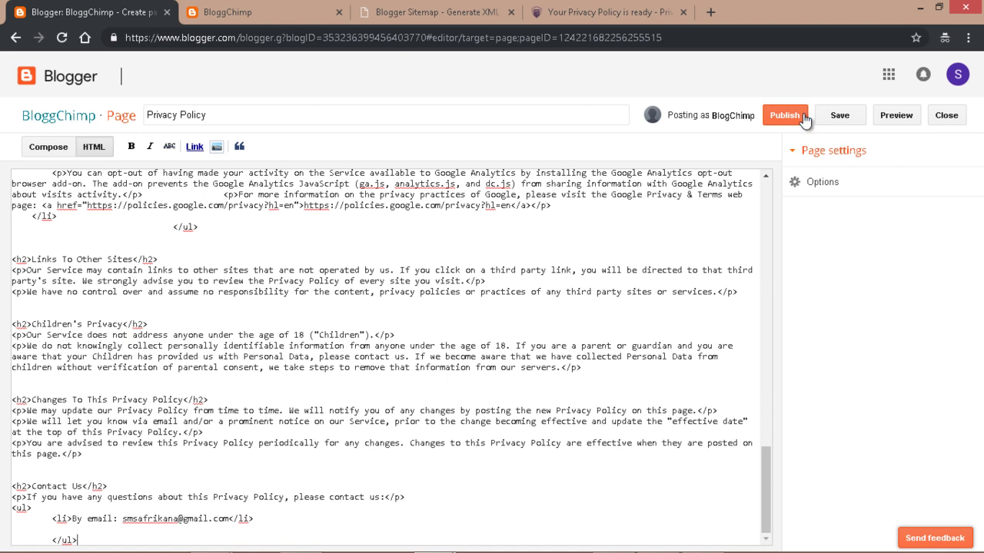
Step: Confirm the page options and publish the Privacy Policy page
left_click(827, 185)
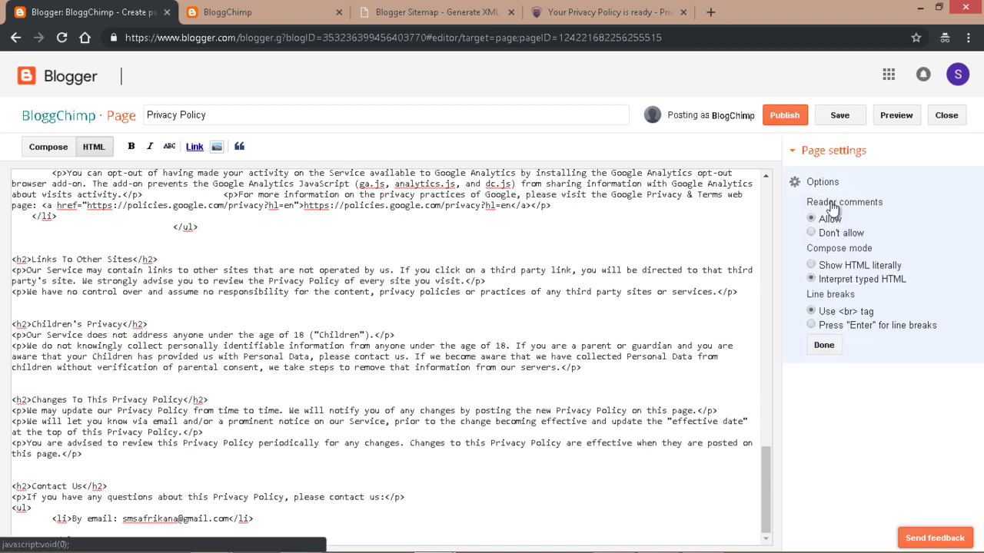
left_click(824, 345)
left_click(788, 116)
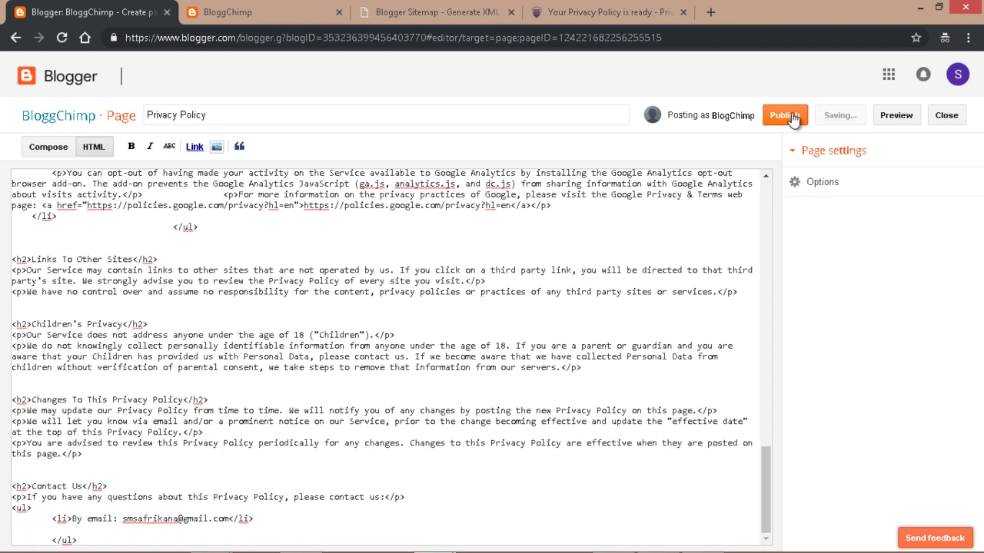
left_click(792, 117)
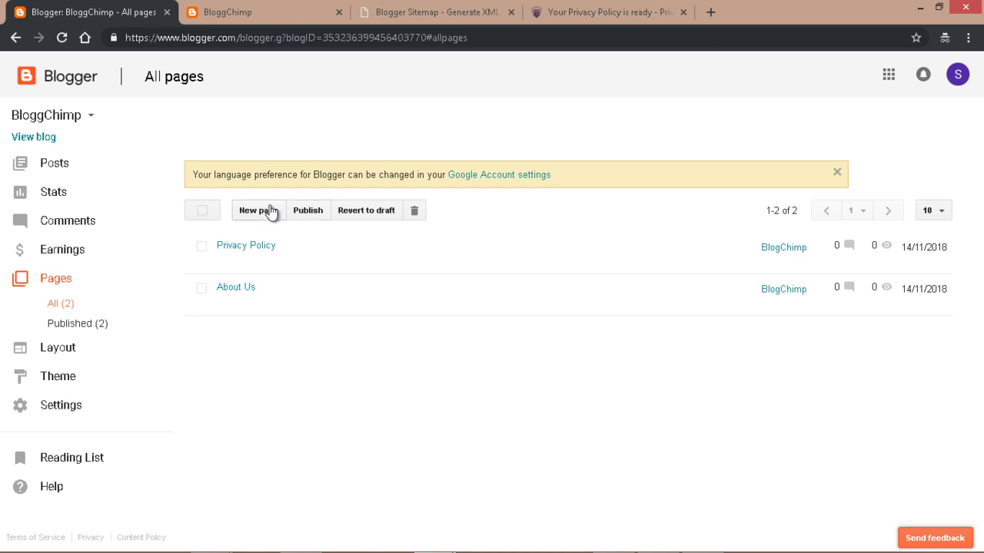
Step: Create a new page titled 'Contact Us' and publish it with an empty body
left_click(271, 210)
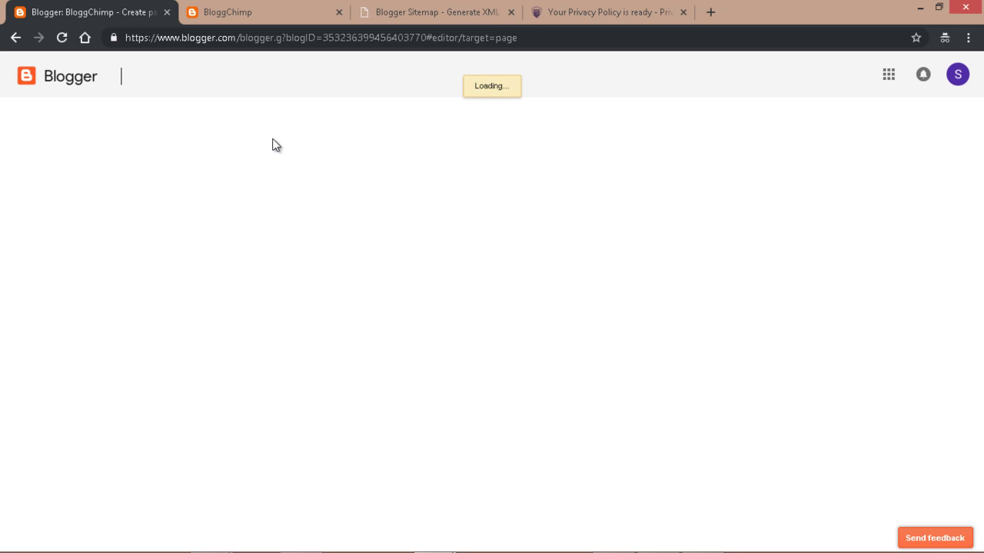
left_click(273, 115)
type("Contact Us")
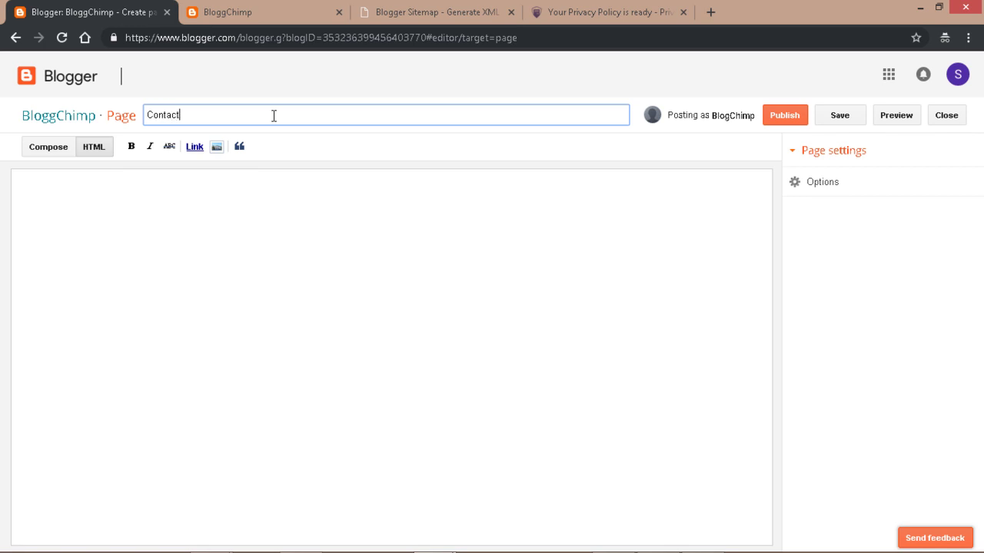
left_click(796, 123)
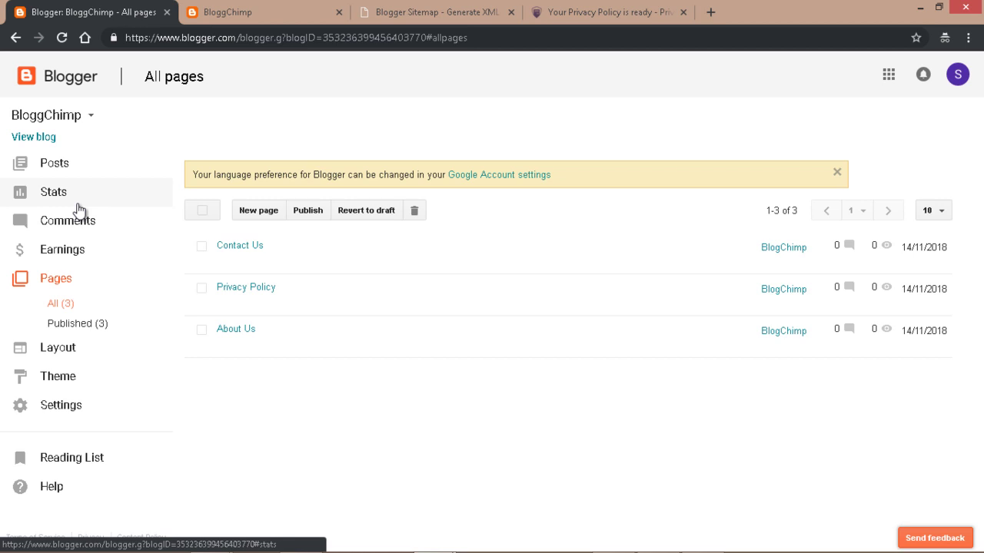
Step: Open Layout and scroll down to the Main and sidebar-right-1 gadget sections
left_click(75, 358)
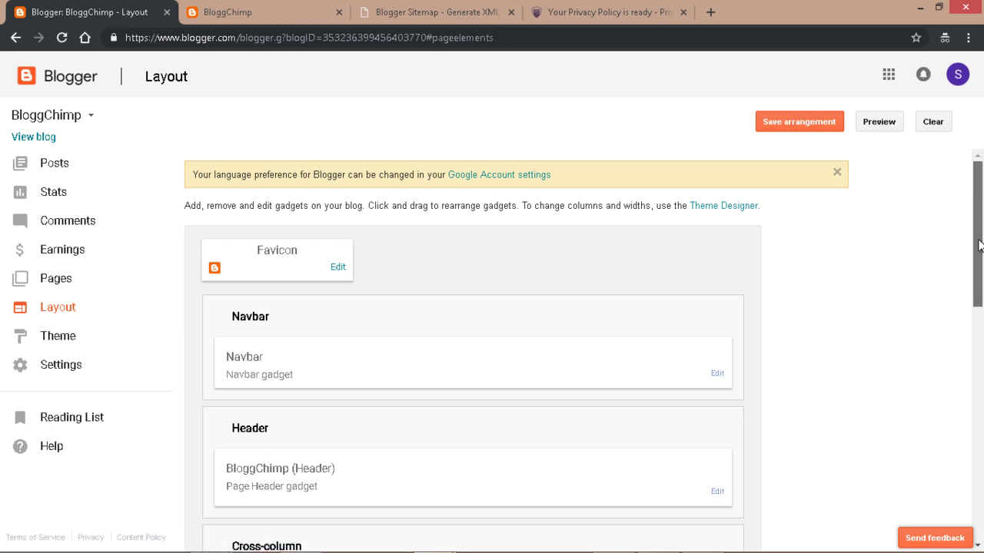
left_click_drag(979, 194, 975, 341)
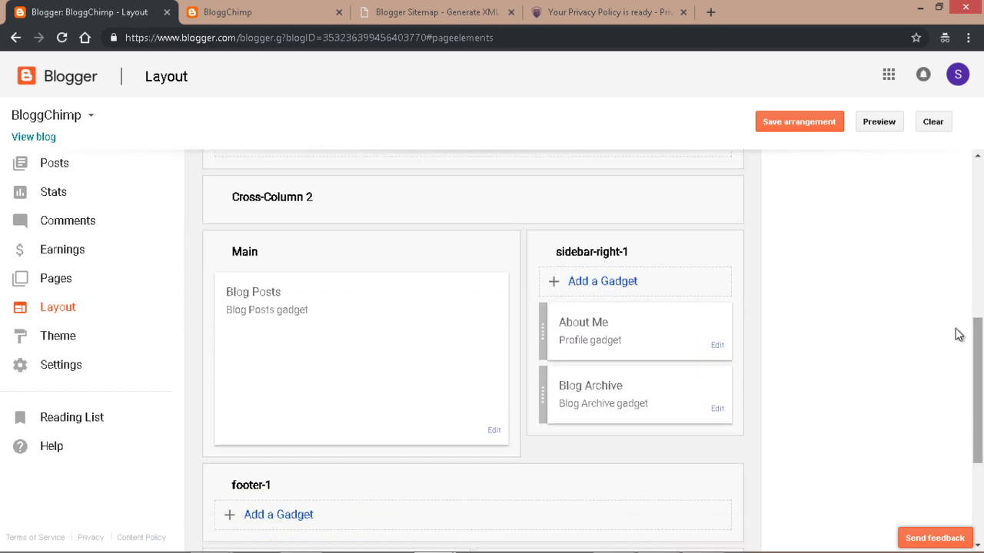
Step: Add a Contact Form gadget to sidebar-right-1, above About Me, and save it
left_click(628, 284)
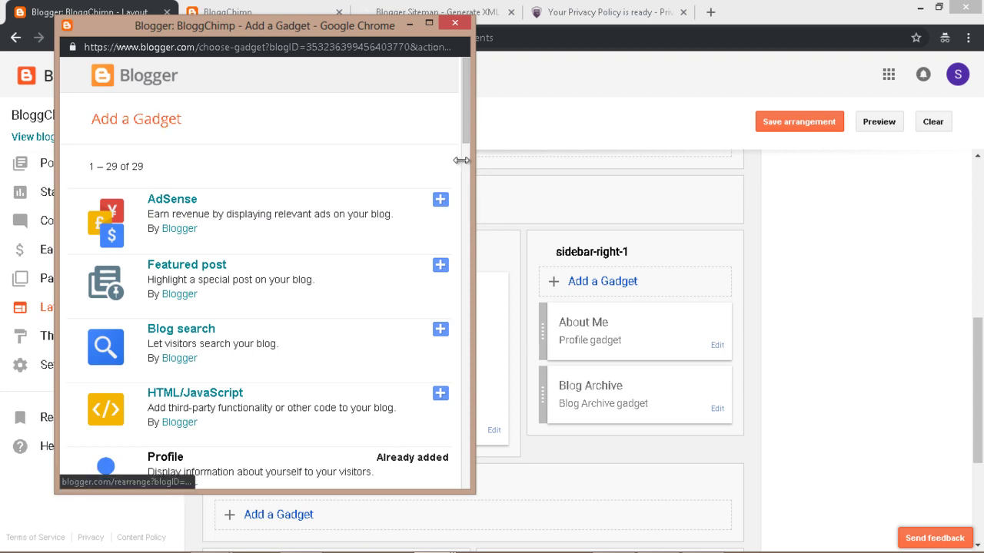
left_click_drag(468, 127, 465, 460)
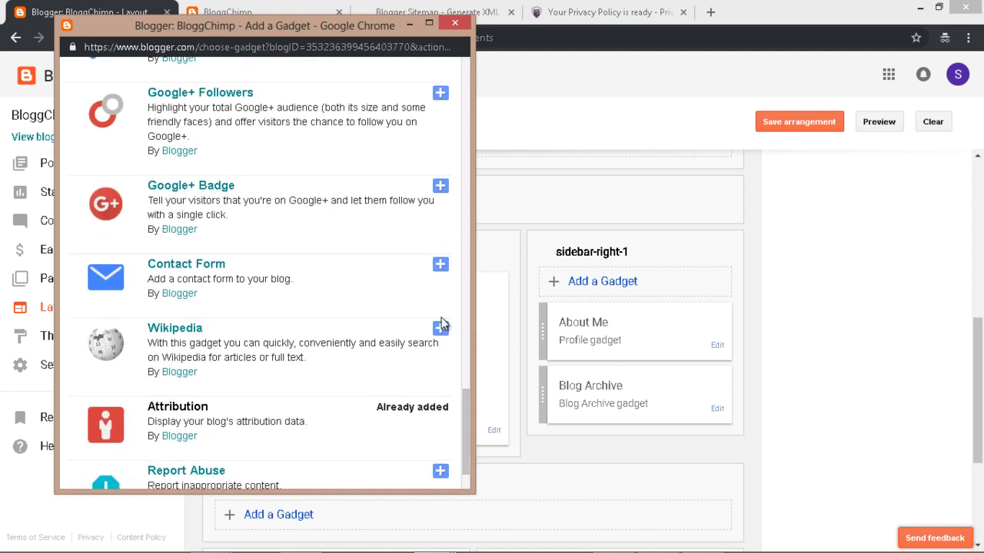
left_click(440, 265)
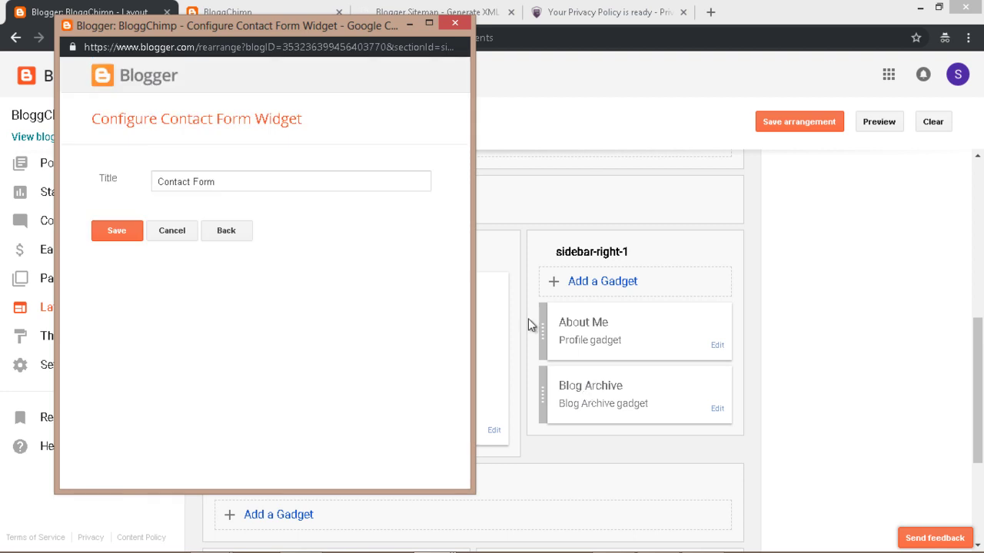
left_click(121, 235)
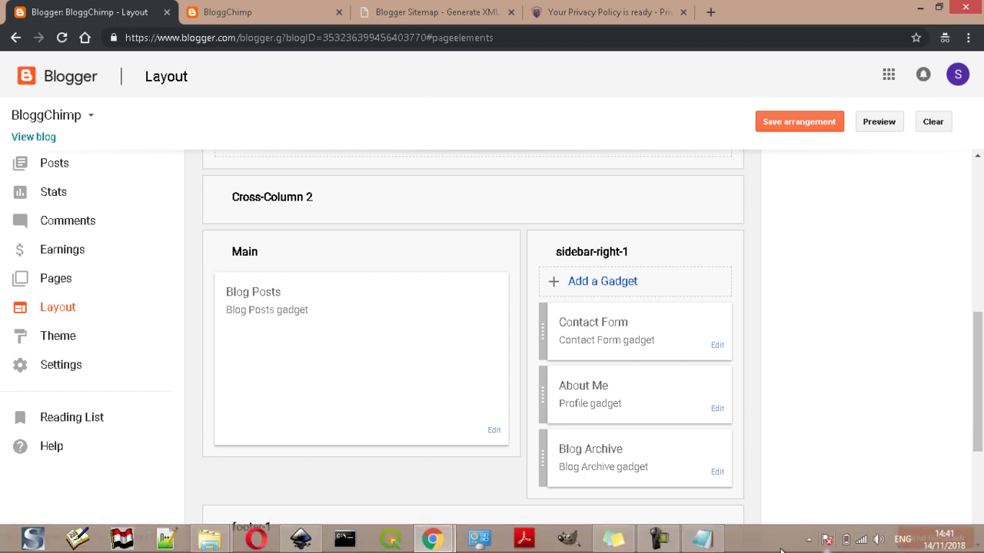
left_click(659, 538)
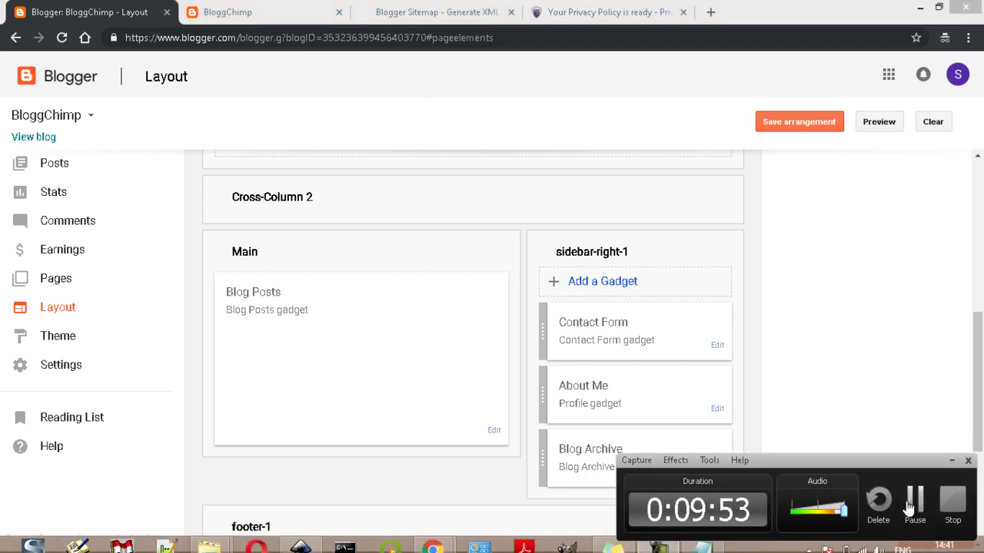
Step: Go to the blog's Theme page and launch the Theme Designer
left_click(911, 503)
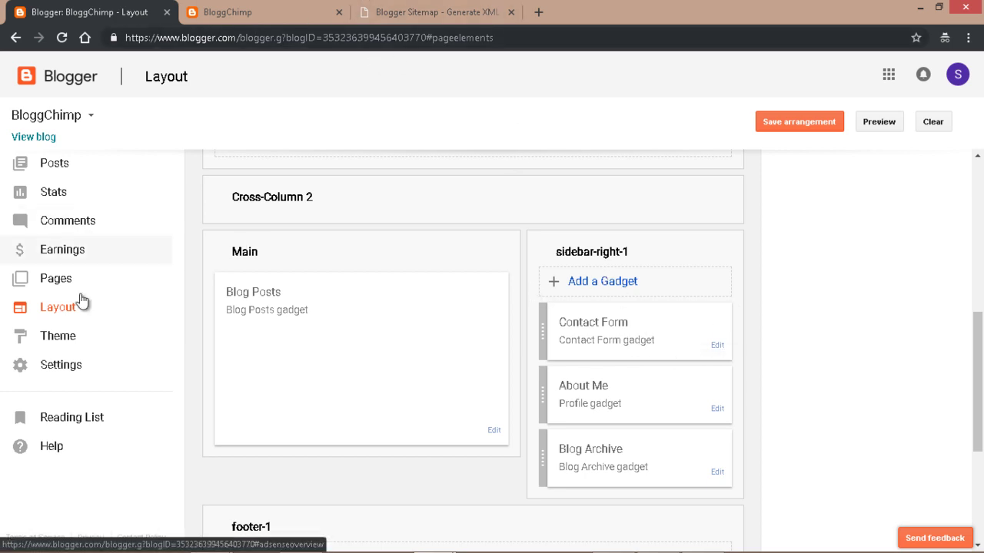
left_click(77, 366)
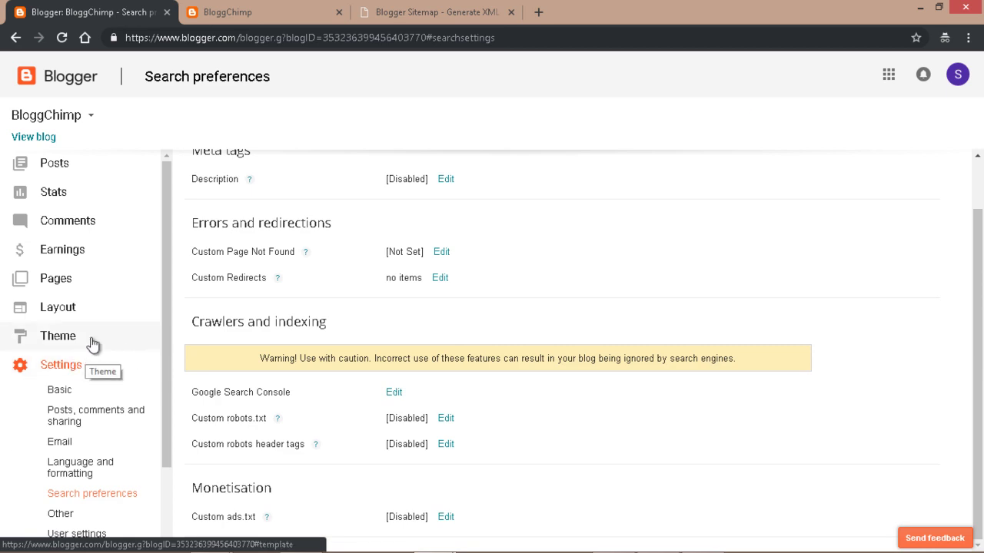
left_click(73, 344)
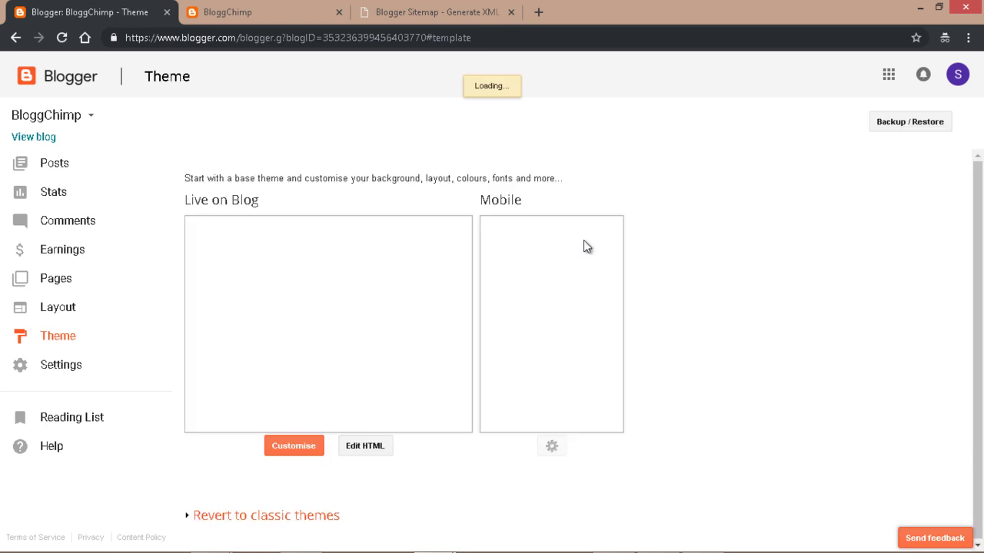
left_click(315, 474)
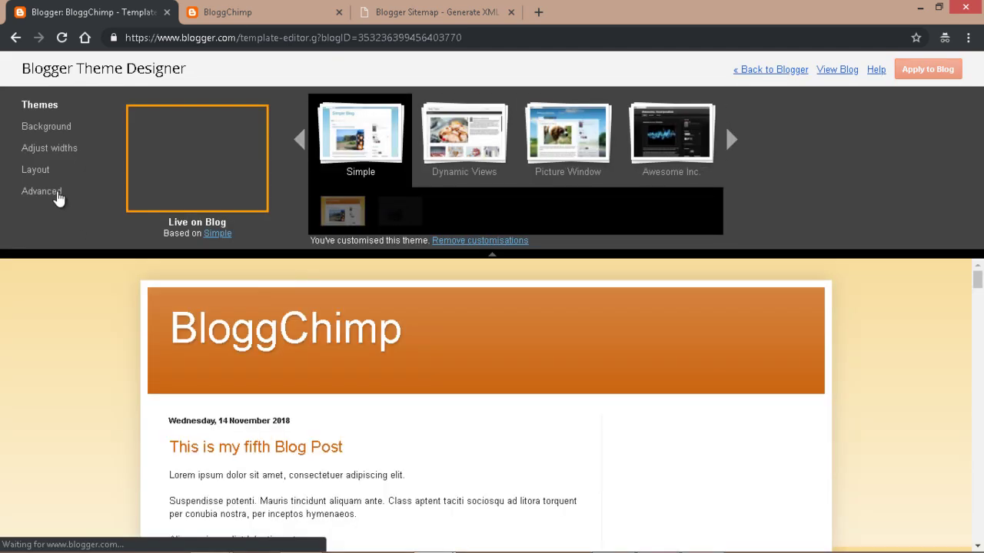
Step: In Advanced options, reach the empty Add CSS editor
left_click(57, 193)
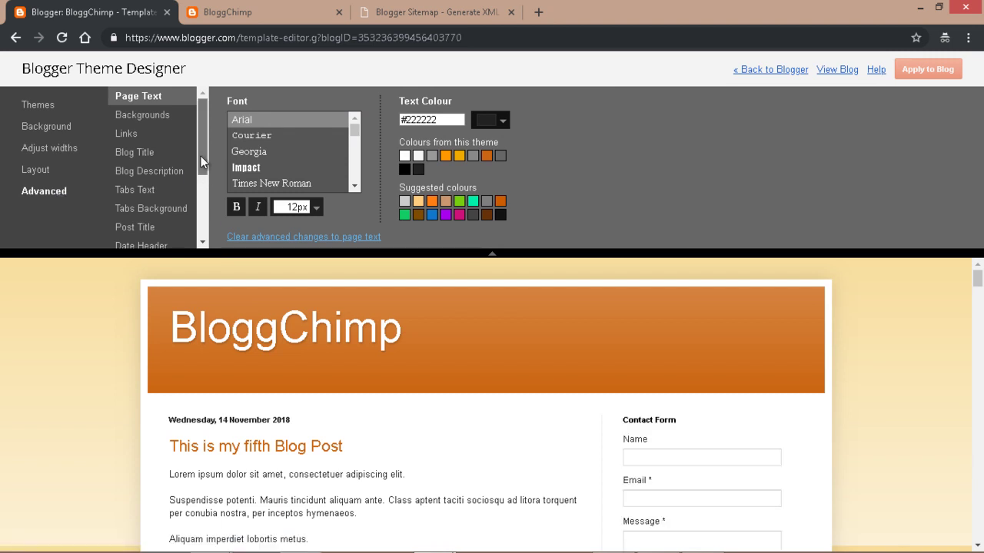
left_click(204, 231)
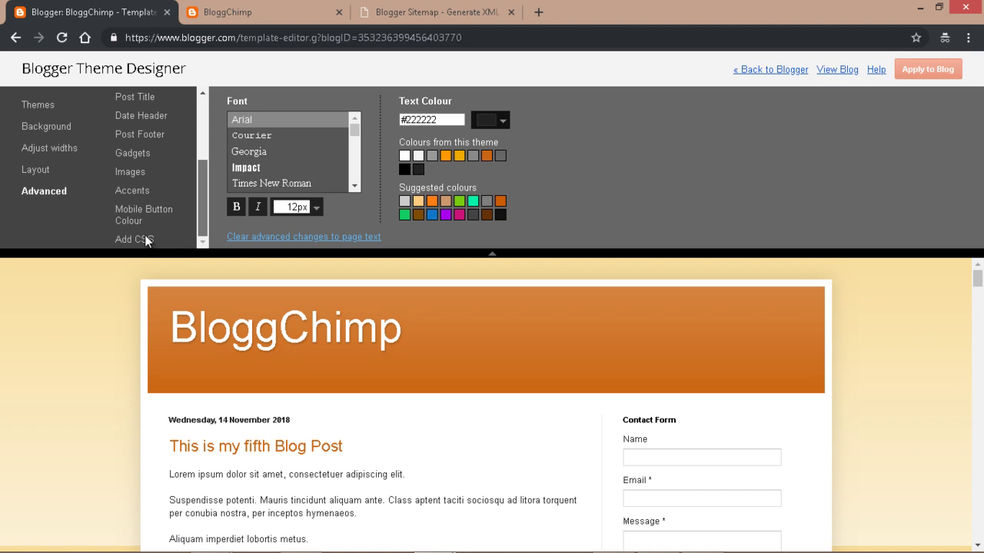
scroll(145, 234, "up", 1)
scroll(169, 216, "up", 5)
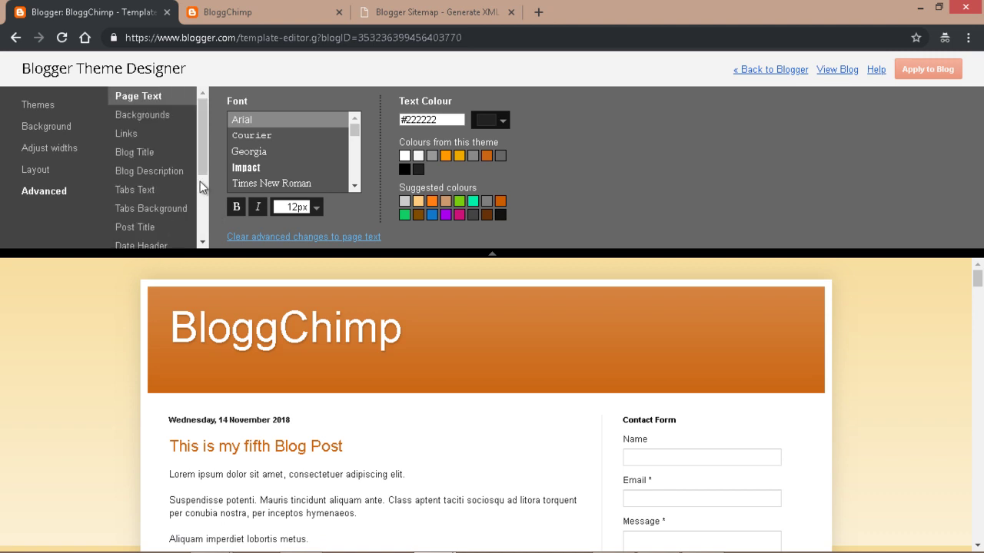
scroll(206, 245, "down", 3)
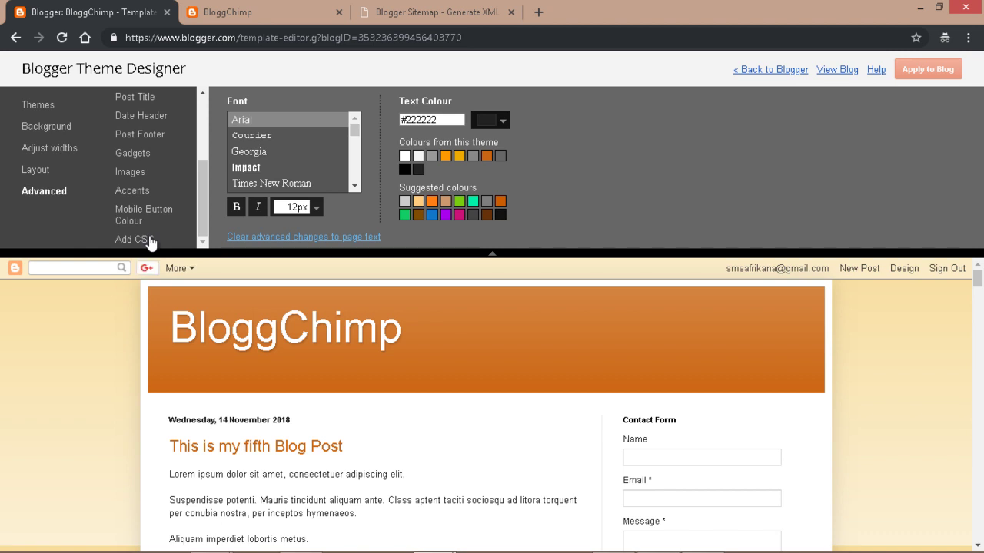
left_click(150, 241)
Step: Select the #ContactForm1 {display: none !important;} rule in the Notepad notes
left_click(301, 163)
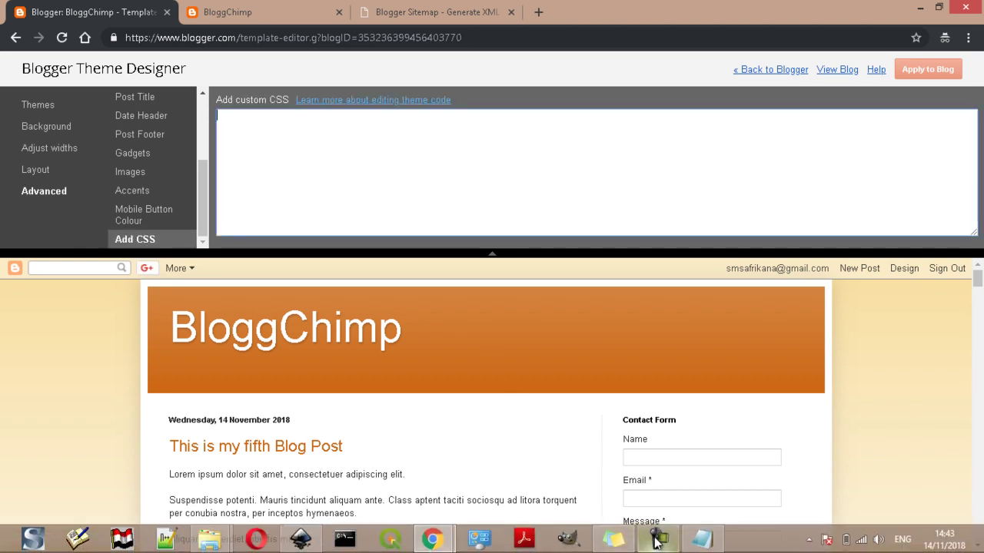
left_click(702, 539)
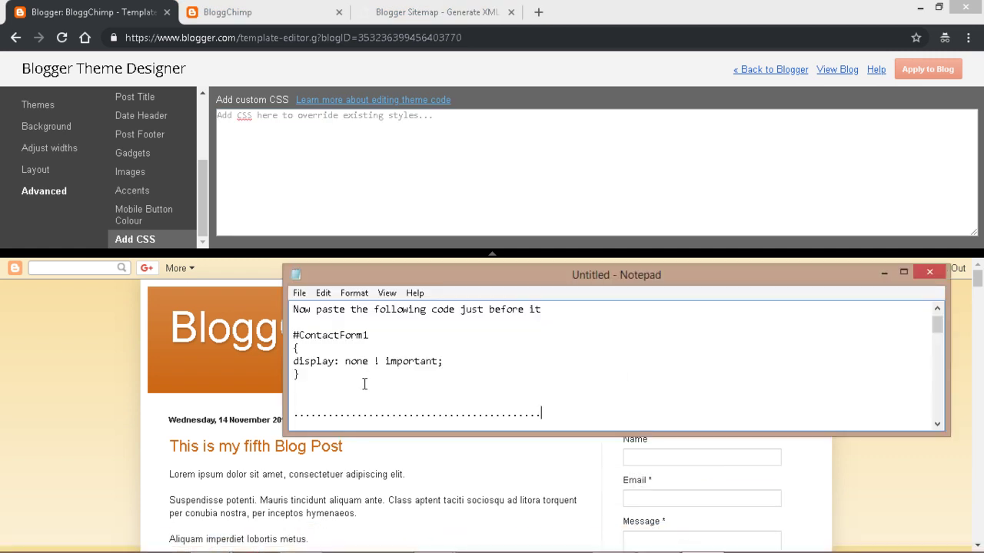
left_click(334, 388)
left_click_drag(334, 388, 292, 308)
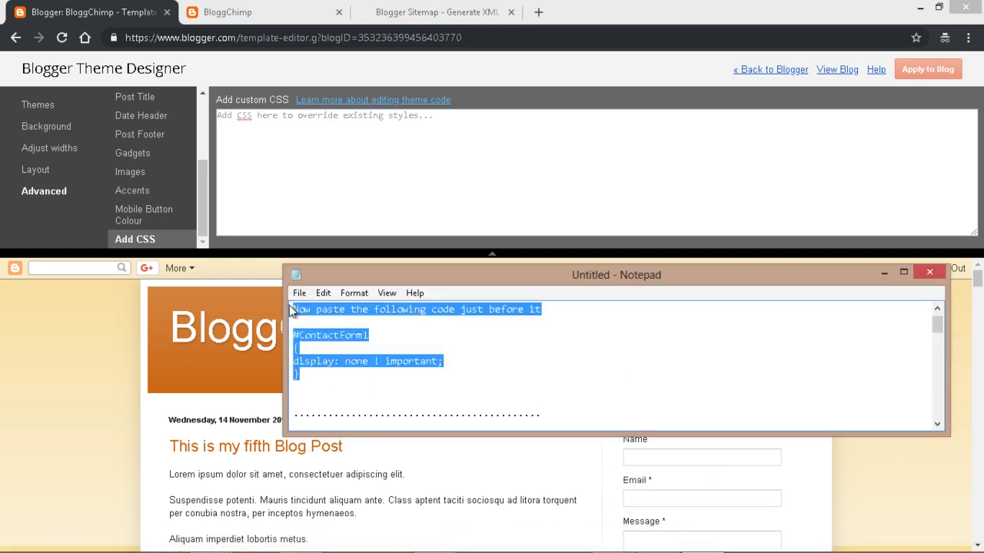
left_click_drag(309, 381, 292, 323)
key("ctrl+c")
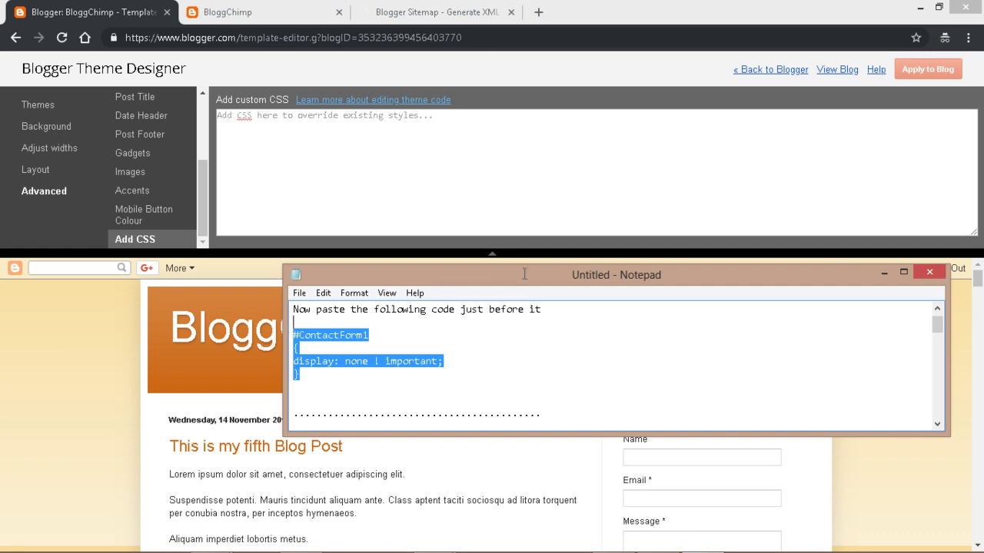
Step: Paste the rule into Add CSS and apply it to the blog
left_click(498, 171)
key("ctrl+v")
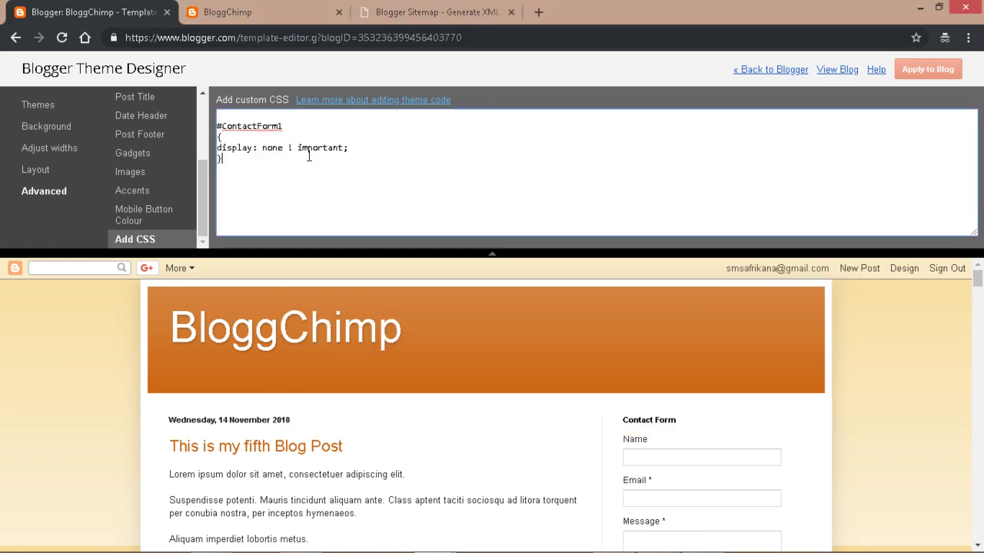
left_click(950, 72)
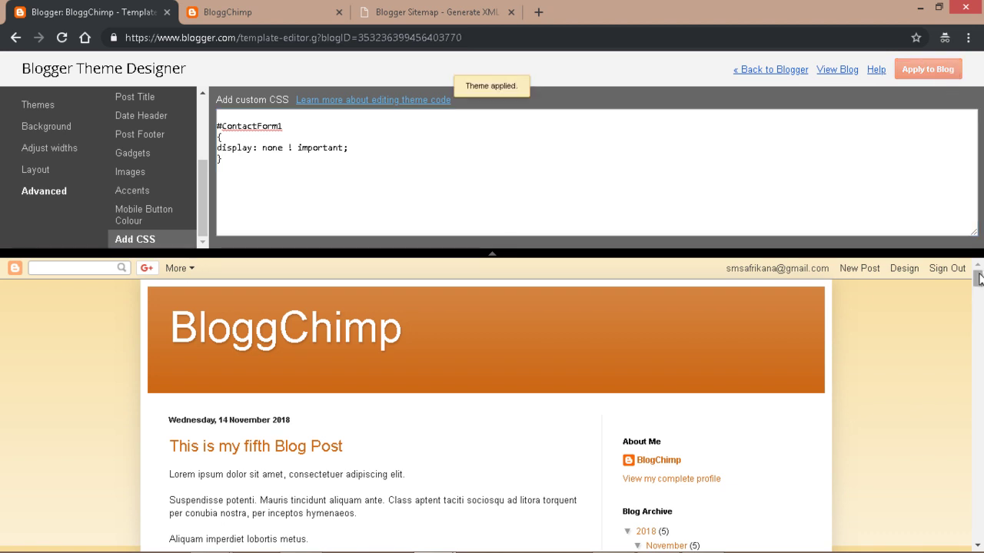
left_click_drag(978, 279, 980, 323)
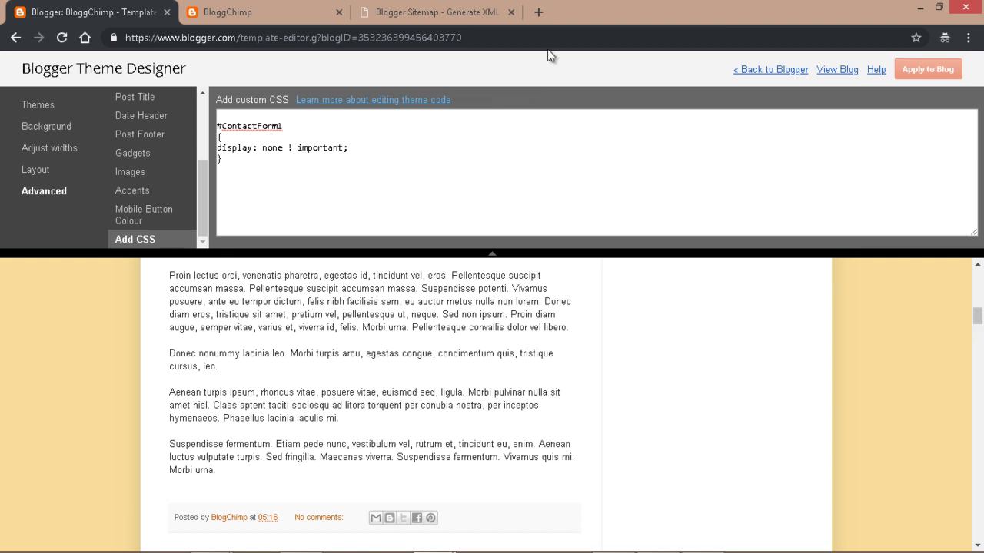
Step: Return to Blogger's Pages list and reopen Contact Us for editing
left_click(783, 69)
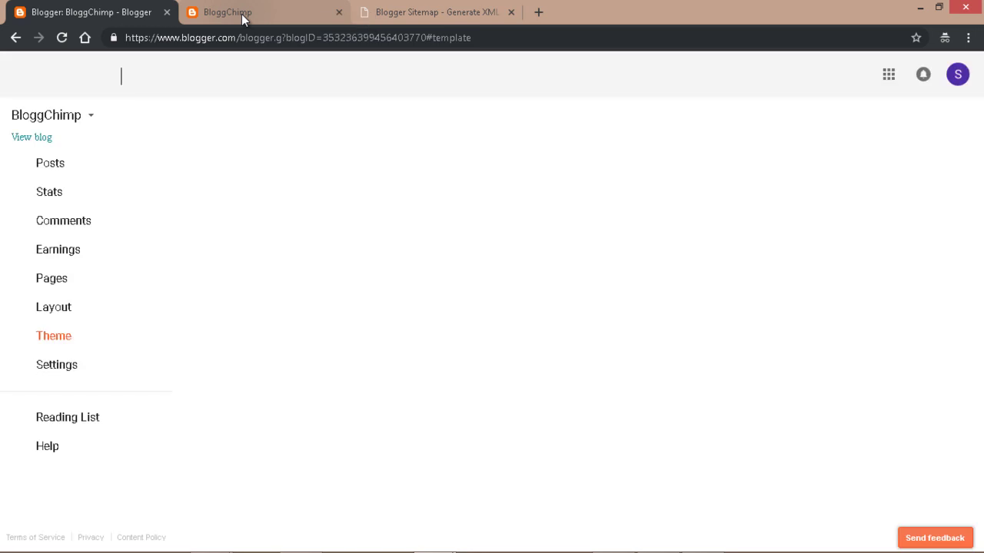
left_click(60, 282)
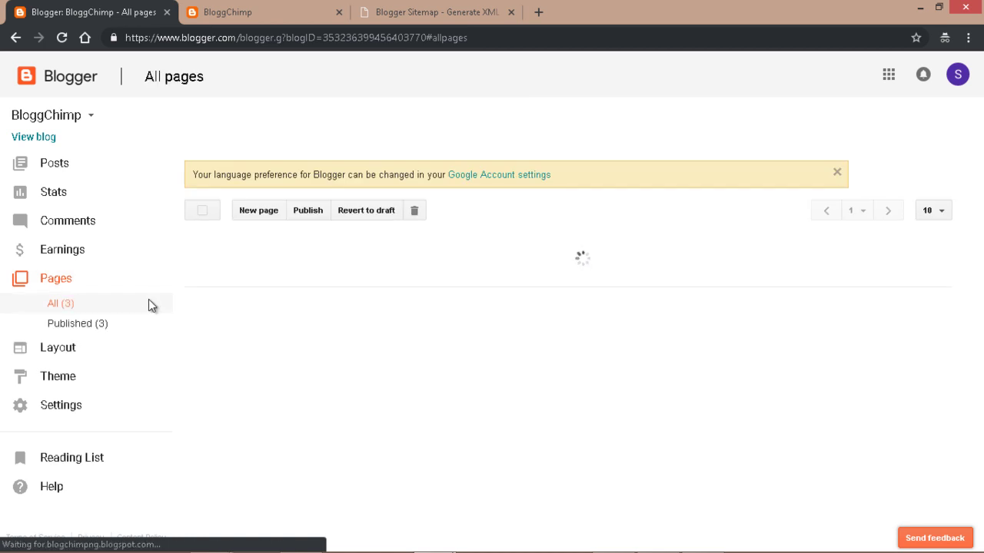
mouse_move(240, 247)
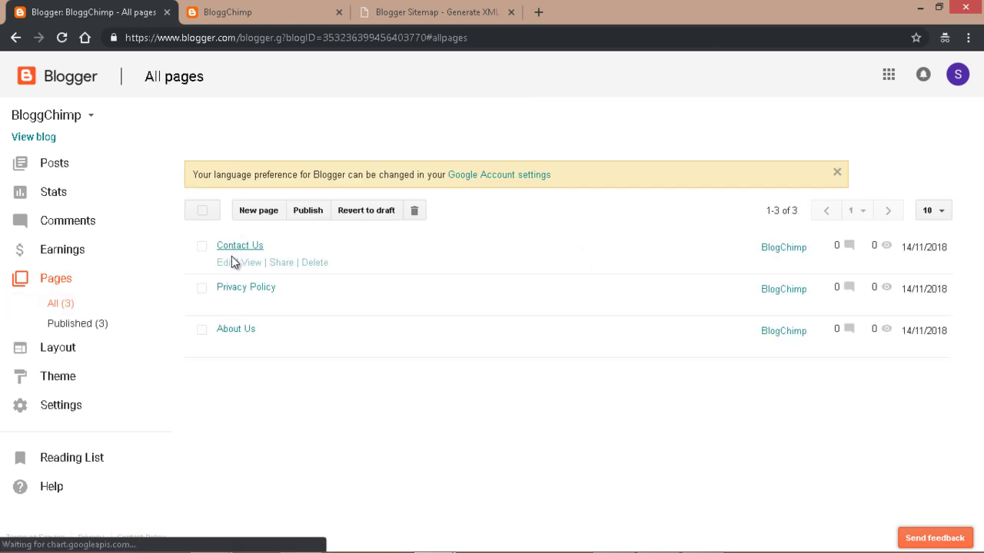
left_click(225, 264)
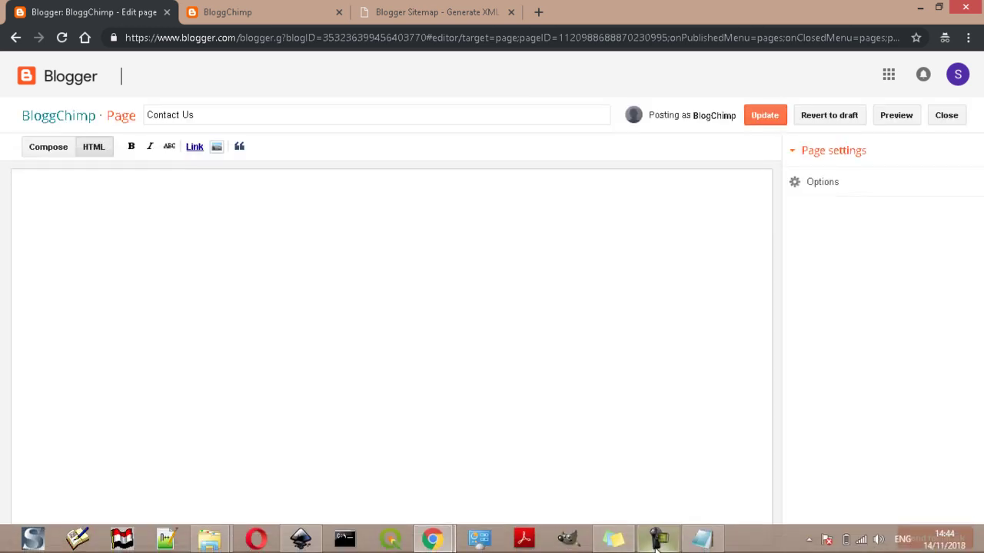
Step: Select the contact-form code from <script> through </form> in Notepad
left_click(701, 539)
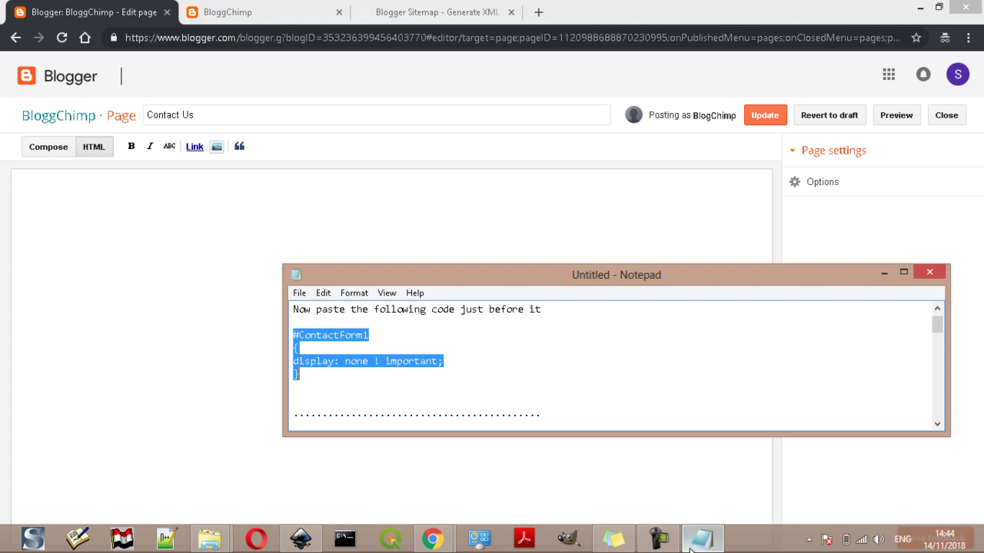
left_click(467, 382)
key("Down")
key("Down")
key("Down")
key("Down")
key("Down")
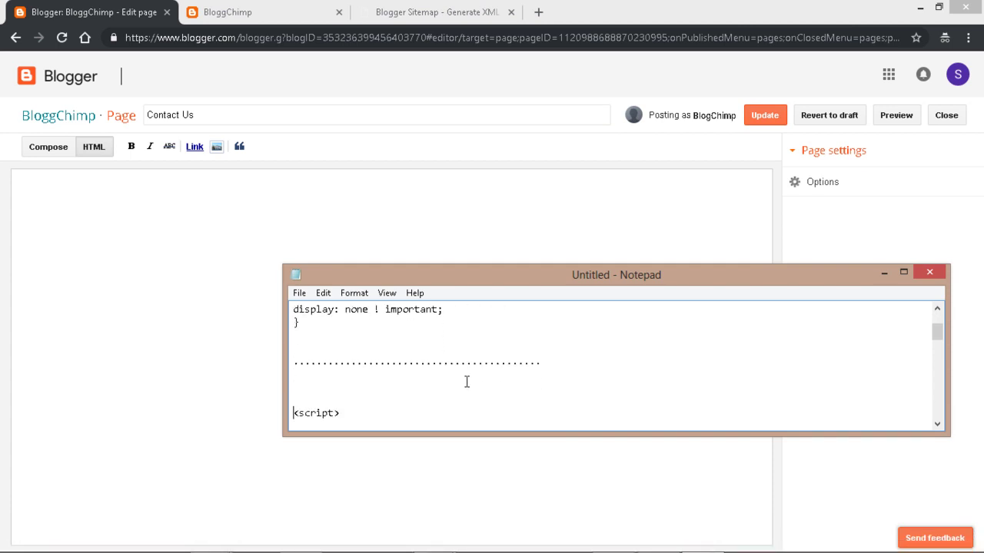
key("Down")
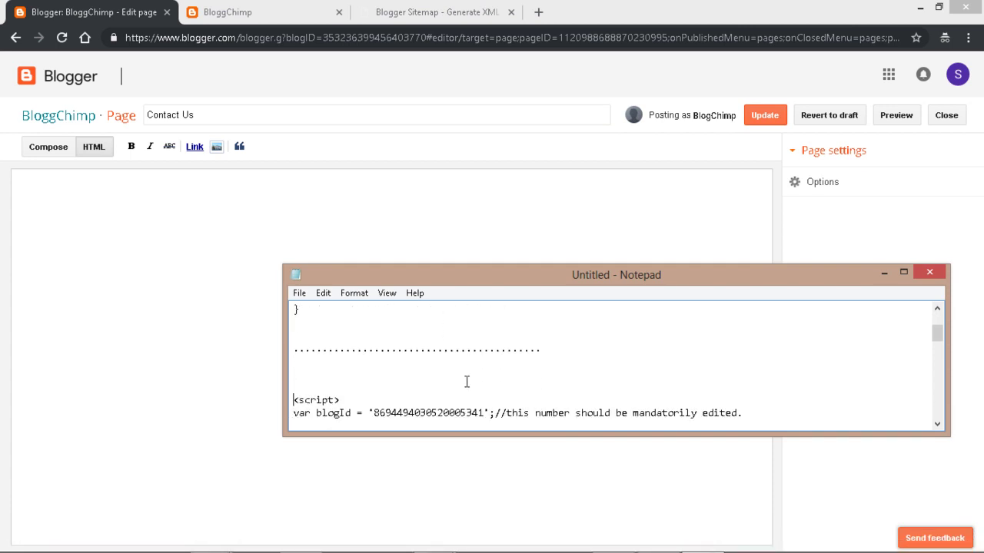
key("shift+Down")
key("shift+Down")
key("shift+Down")
key("shift+Down")
key("shift+Down")
key("shift+Down")
key("shift+Down")
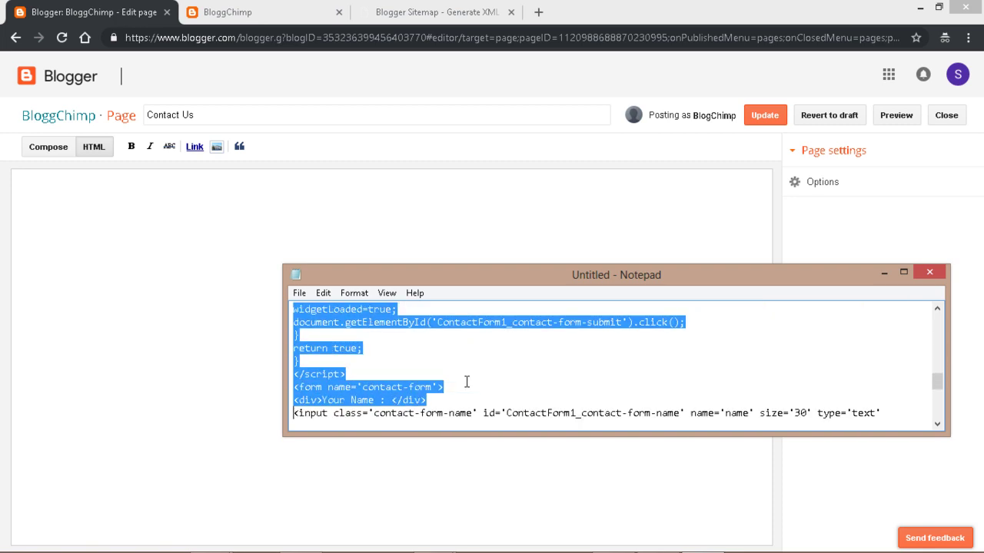
key("shift+Down")
key("shift+Down")
key("shift+Down")
key("shift+Down")
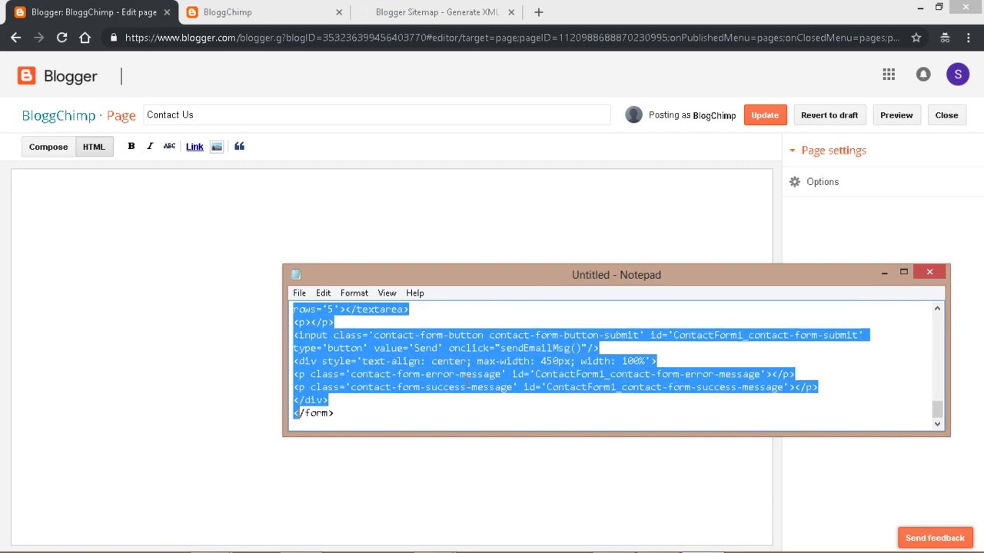
key("shift+Right")
key("shift+Right")
key("shift+Right")
Step: Minimise Notepad and put the Contact Us editor in HTML mode
left_click(884, 273)
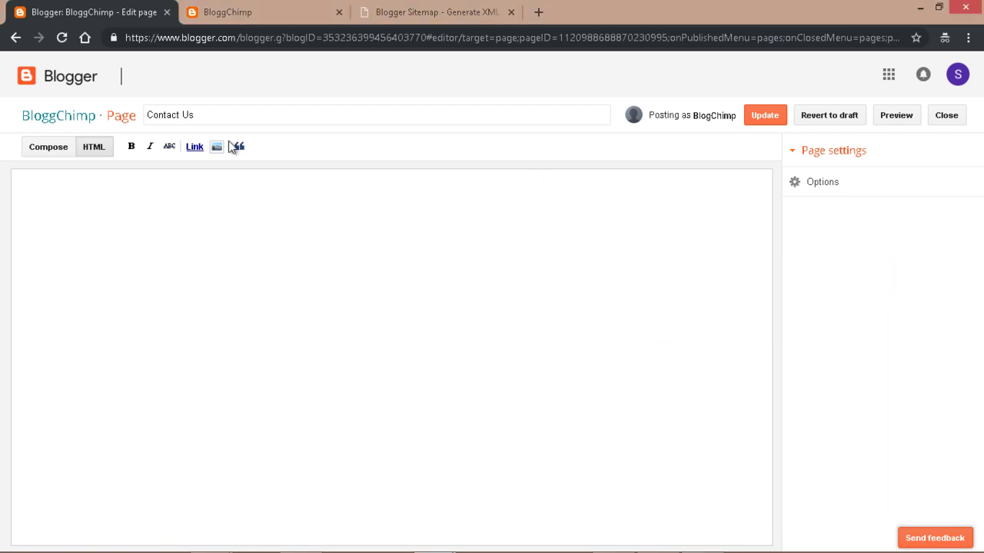
left_click(53, 147)
left_click(89, 149)
Step: Paste the contact form code into the Contact Us HTML and select its blogId number
key("ctrl+v")
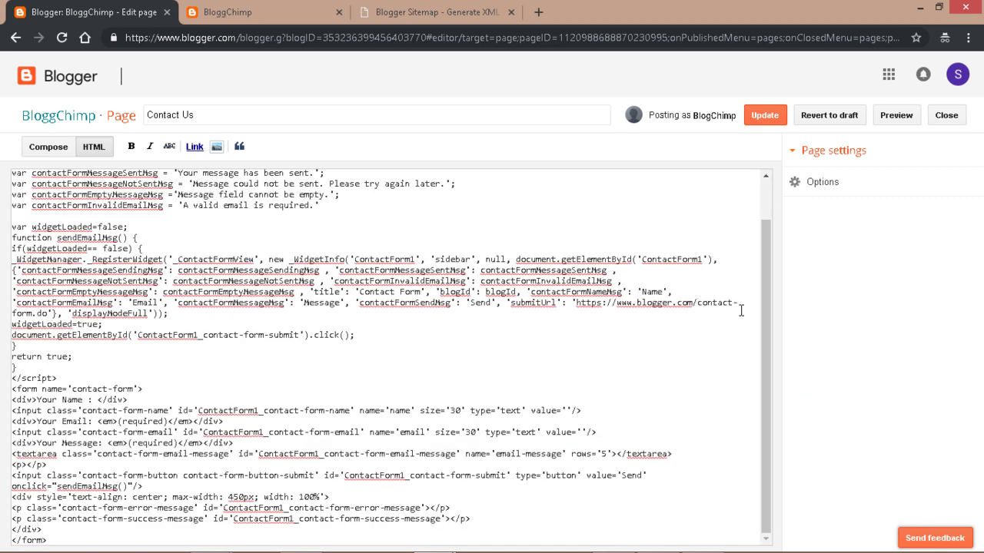
left_click_drag(764, 330, 756, 217)
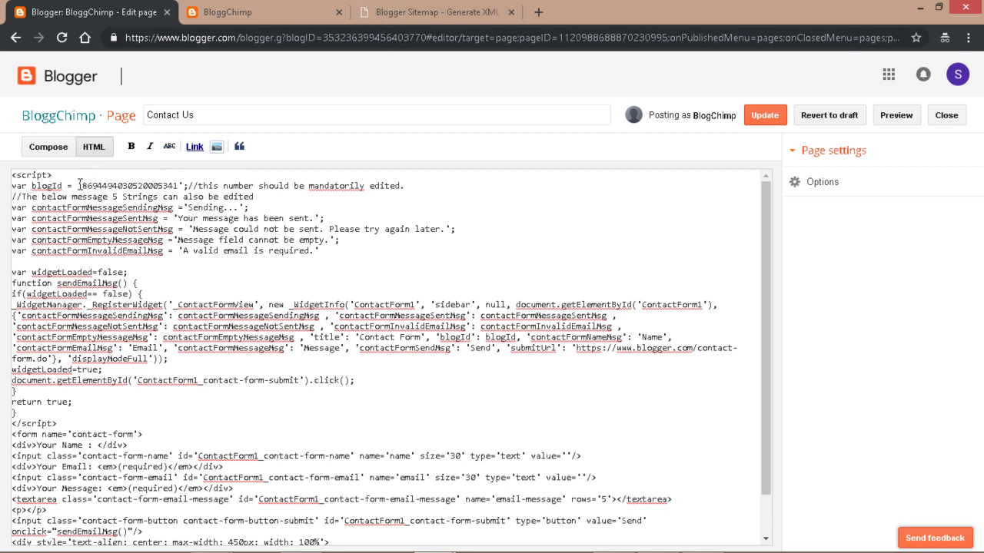
left_click_drag(81, 185, 178, 186)
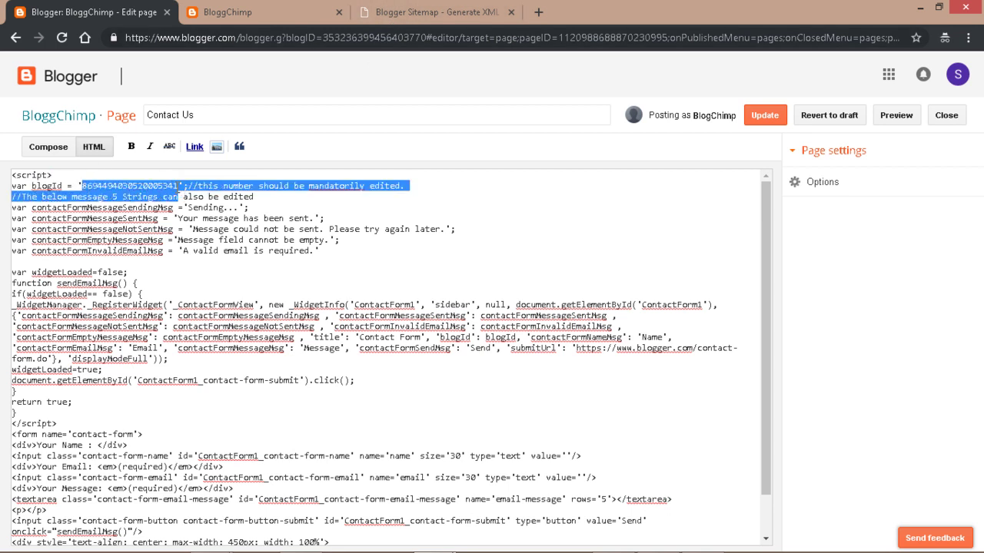